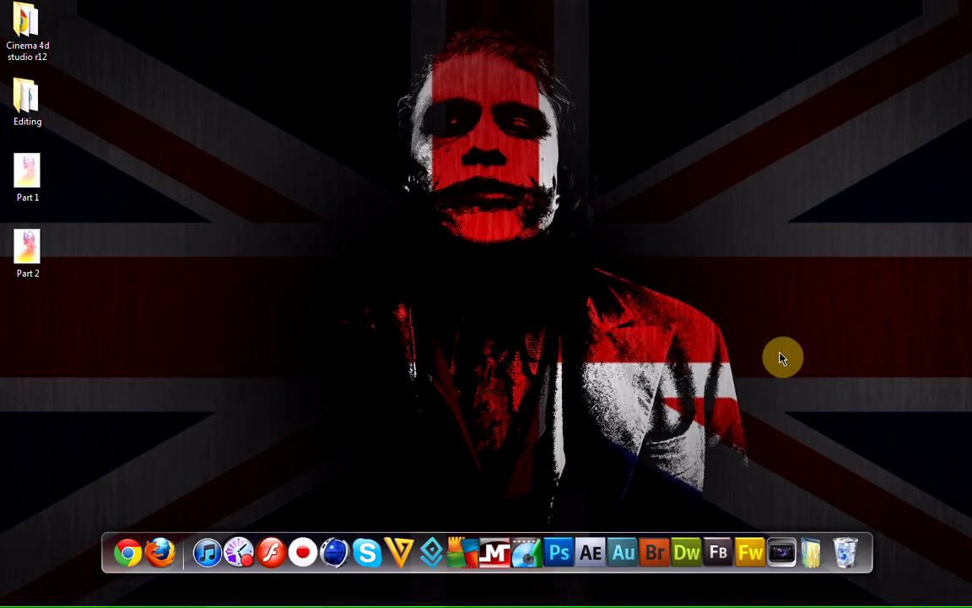
- View the Part 1 and Part 2 reference images in the photo viewer, then close it
double_click(34, 180)
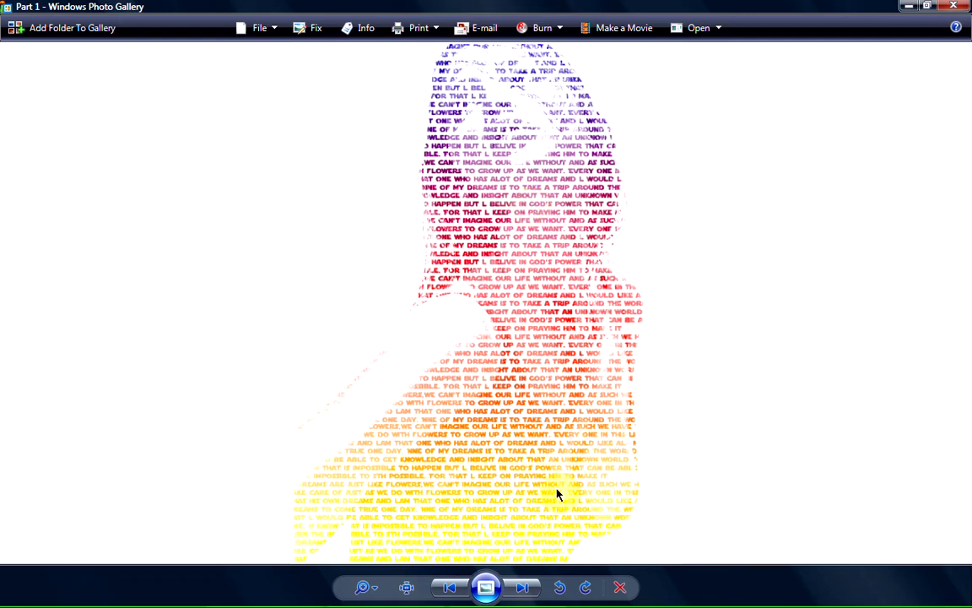
click(524, 589)
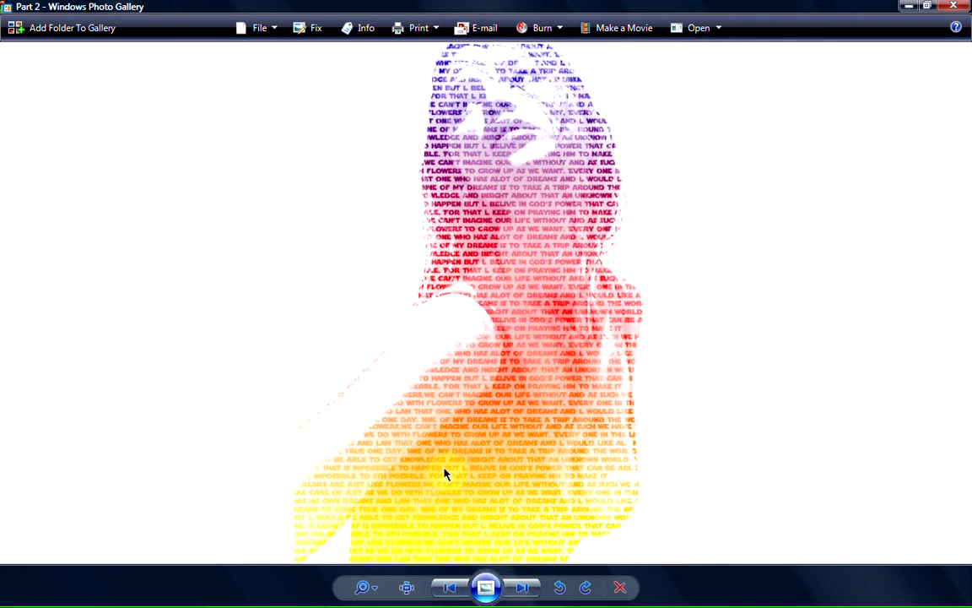
click(954, 6)
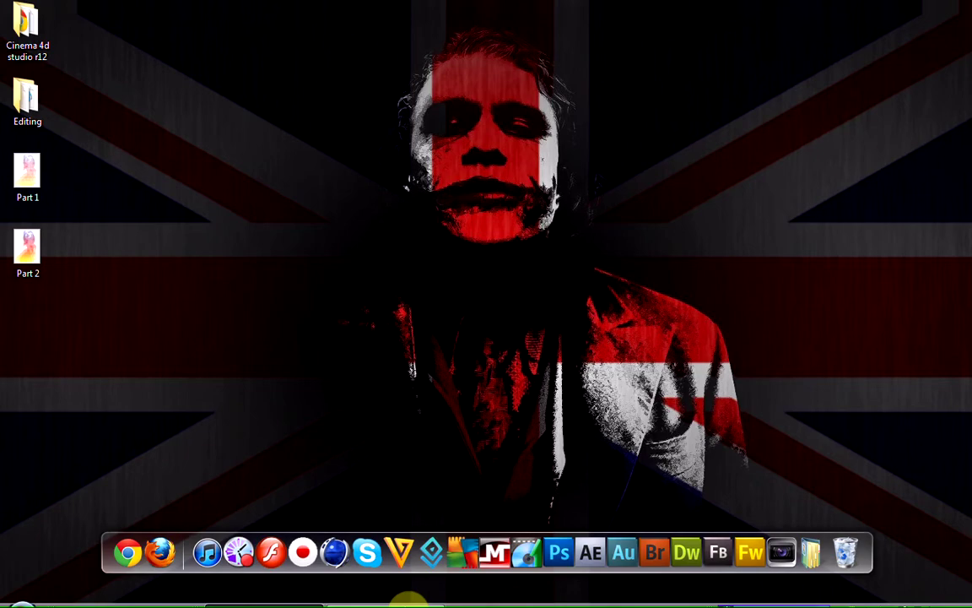
- Back in the portrait, delete Layer 1 and dismiss the accidental Open dialog
click(253, 601)
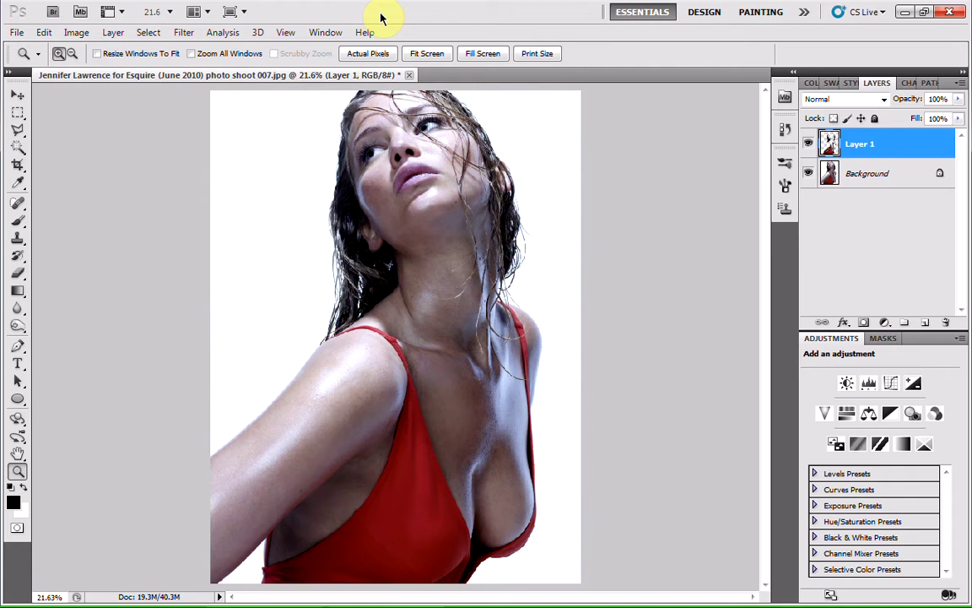
drag(911, 143, 943, 321)
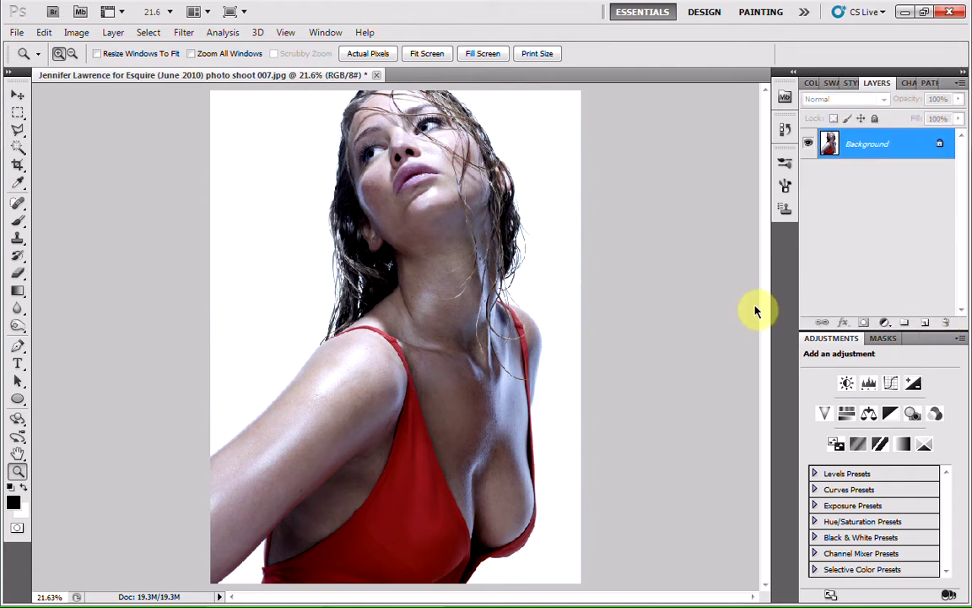
key(ctrl+o)
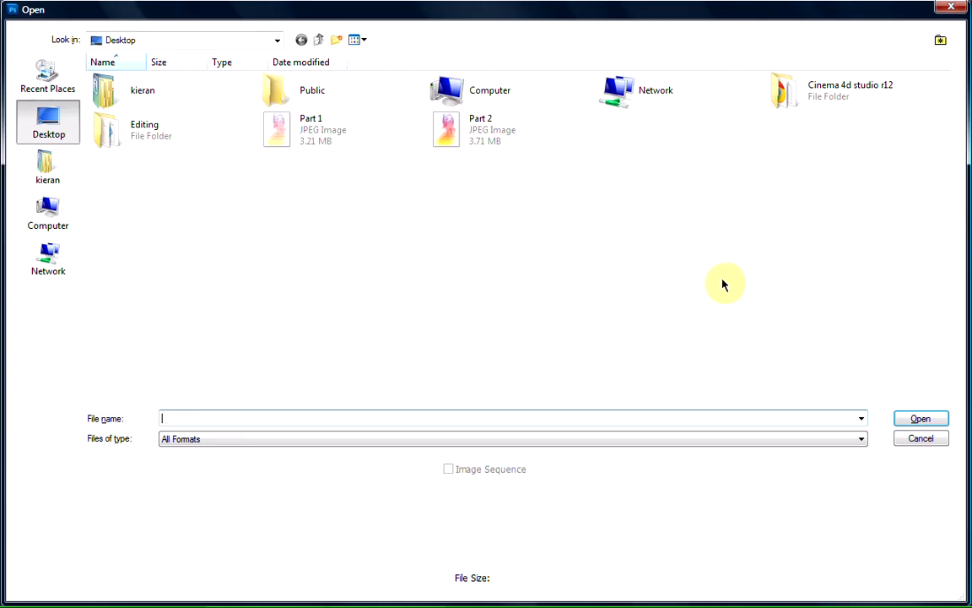
click(961, 10)
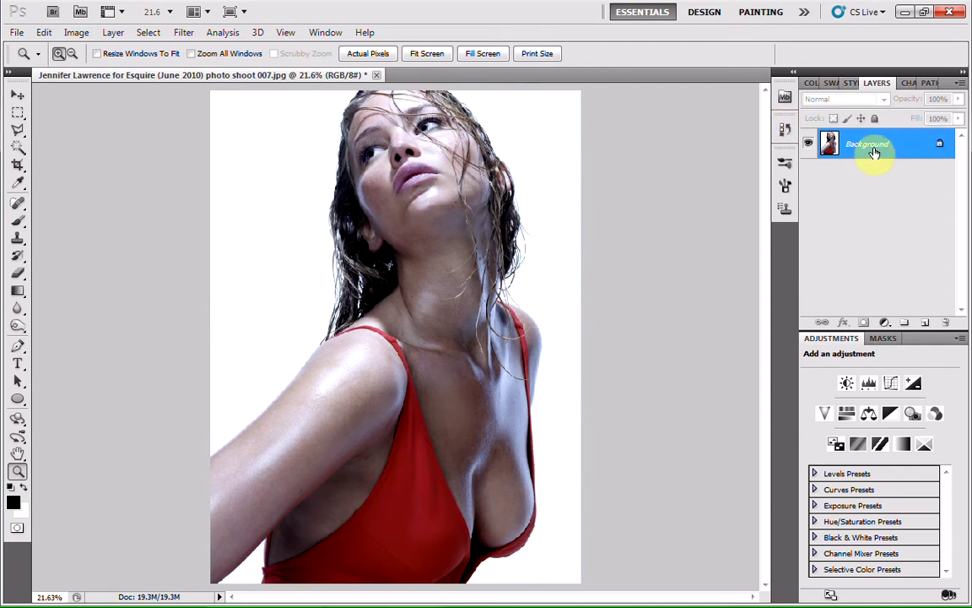
- Select the Shadows with Color Range and copy them to a new Layer 1
click(148, 32)
click(199, 161)
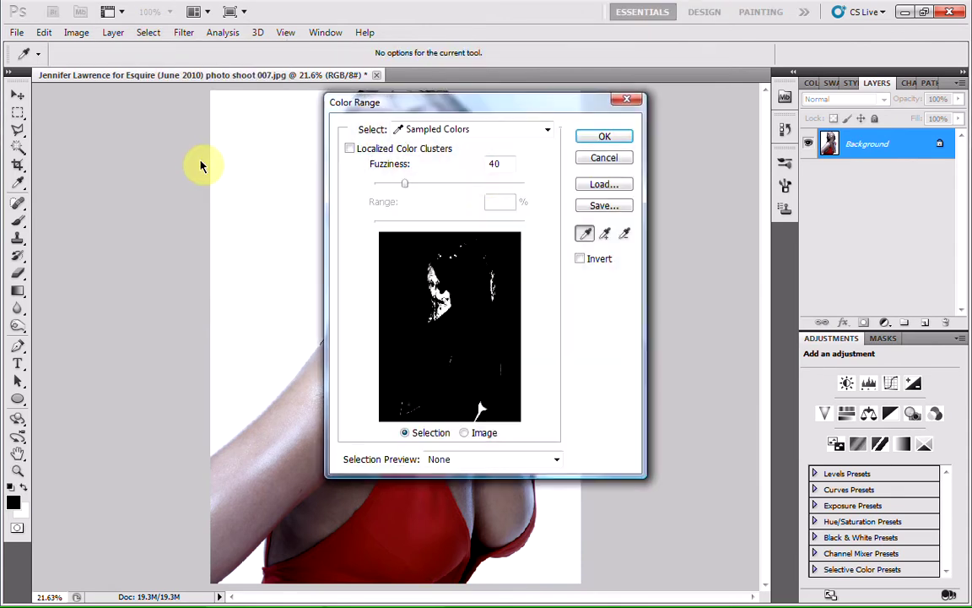
click(547, 133)
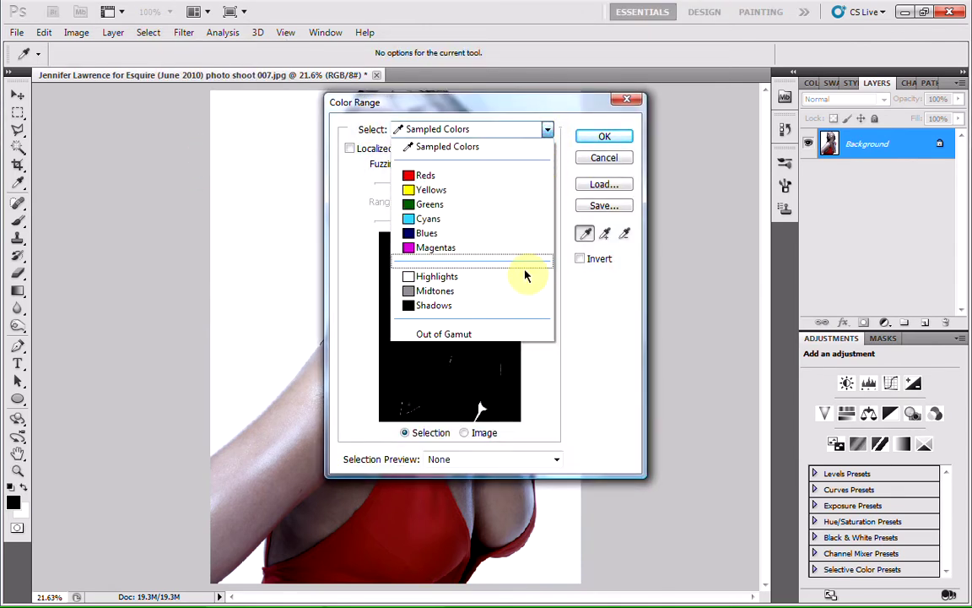
click(524, 311)
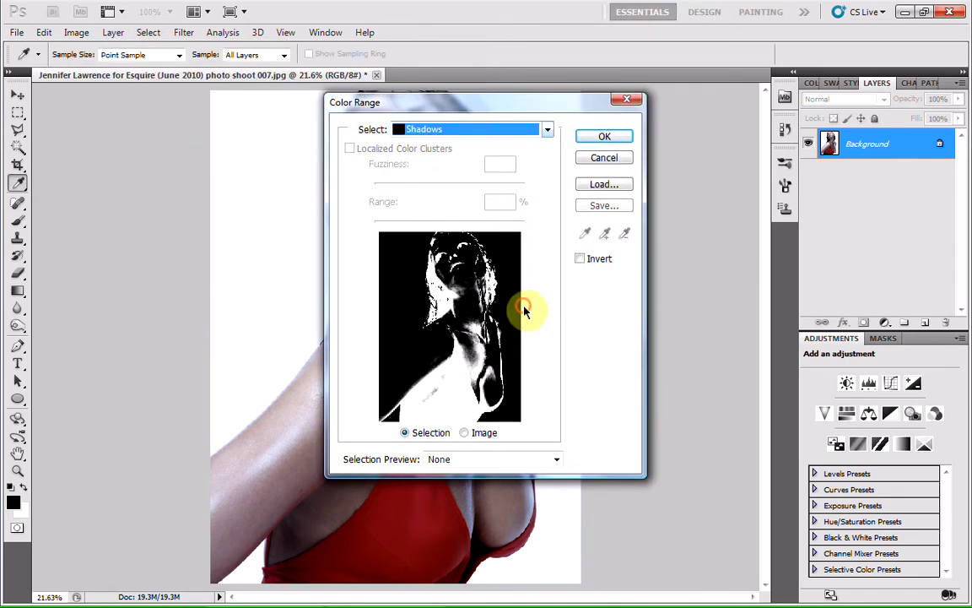
click(603, 138)
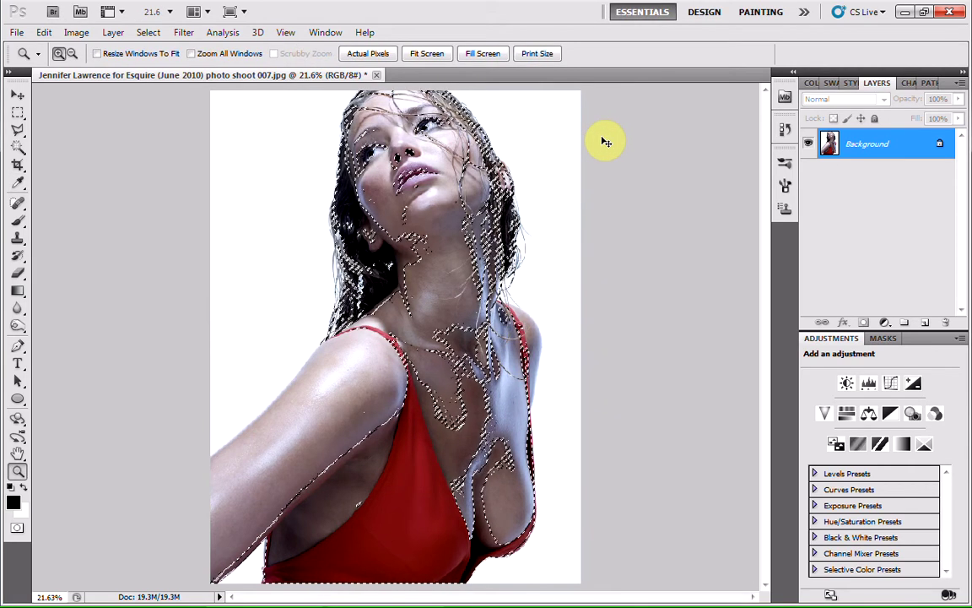
key(ctrl+j)
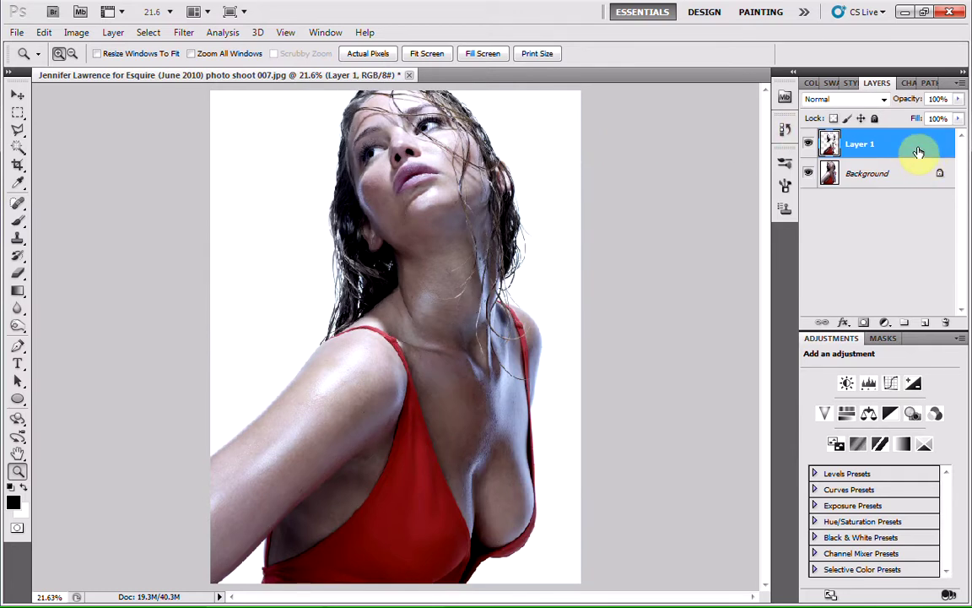
- From the Background, select the Midtones with Color Range and copy them to Layer 2
click(893, 179)
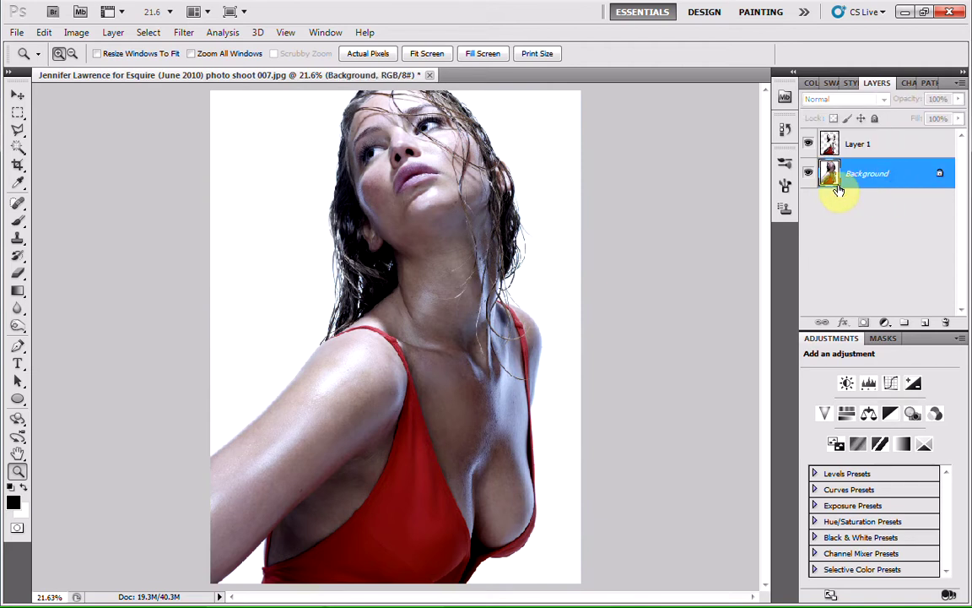
click(150, 39)
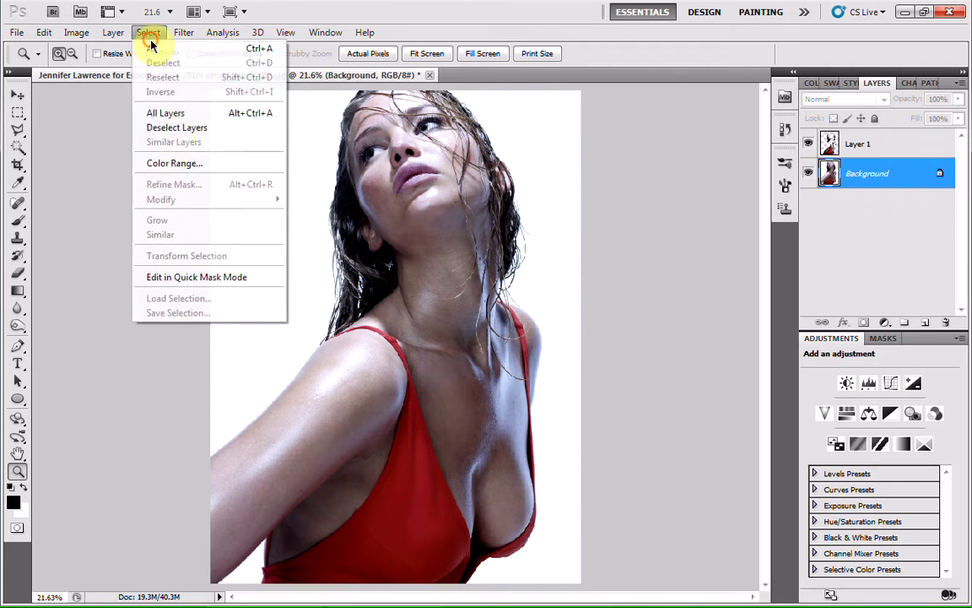
click(202, 162)
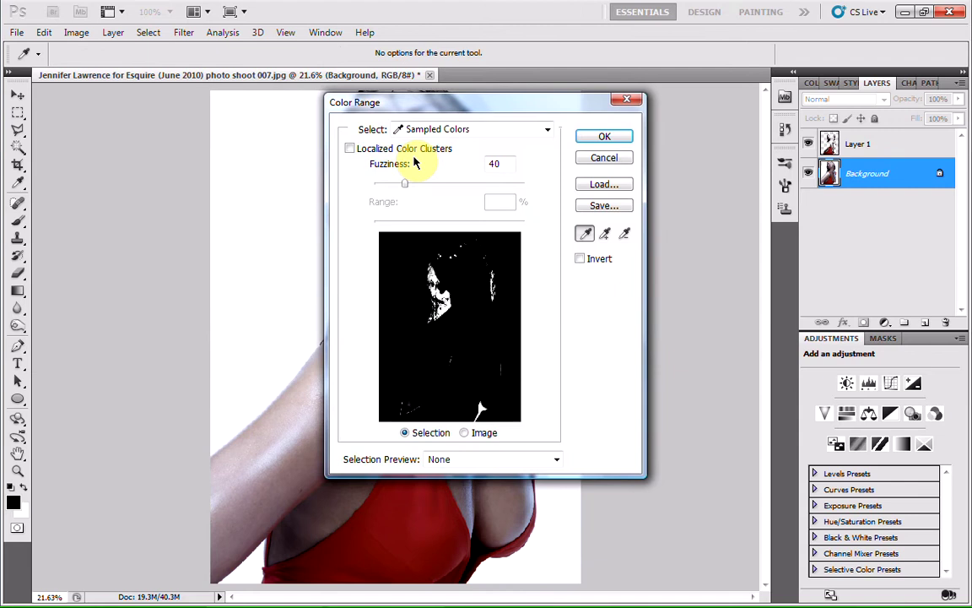
click(521, 131)
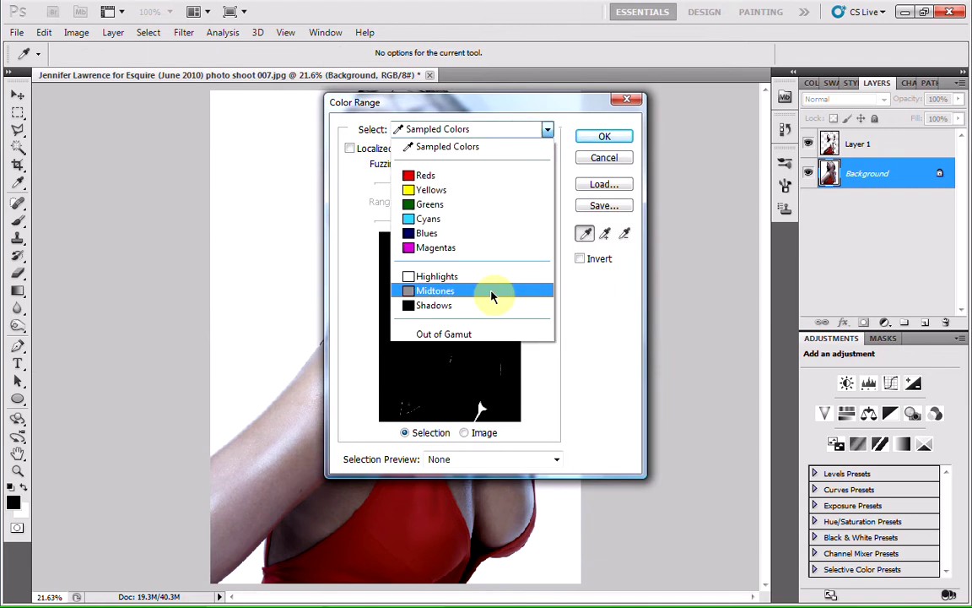
click(492, 291)
click(623, 138)
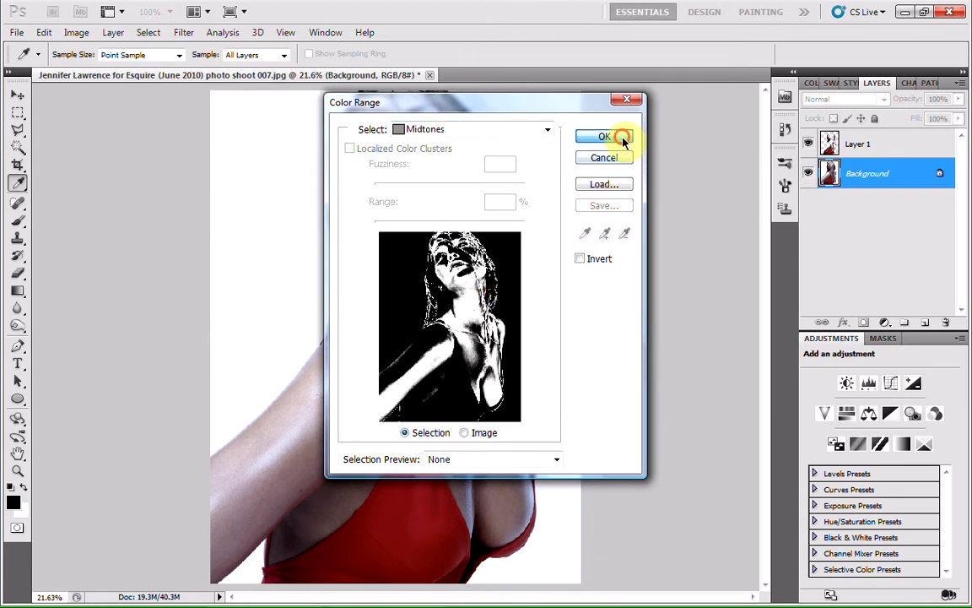
drag(806, 135, 831, 133)
key(ctrl+j)
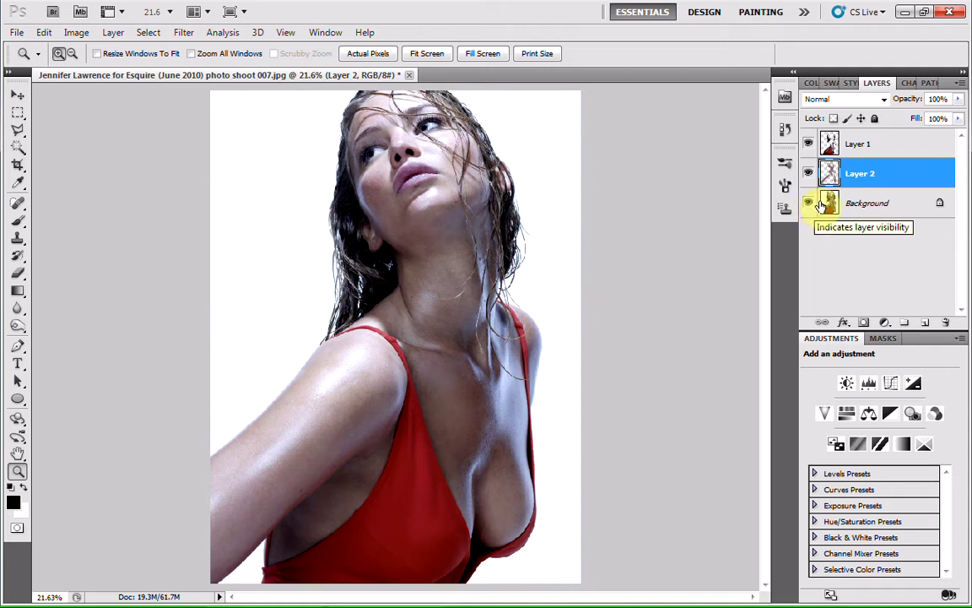
- Hide the Background and fill Layer 1 with Black, preserving transparency
click(807, 207)
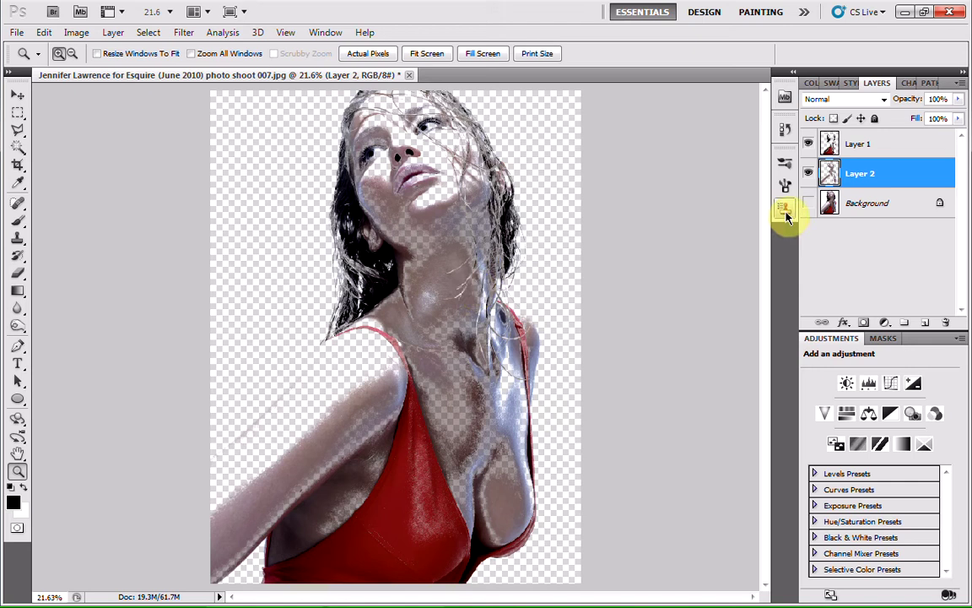
click(858, 146)
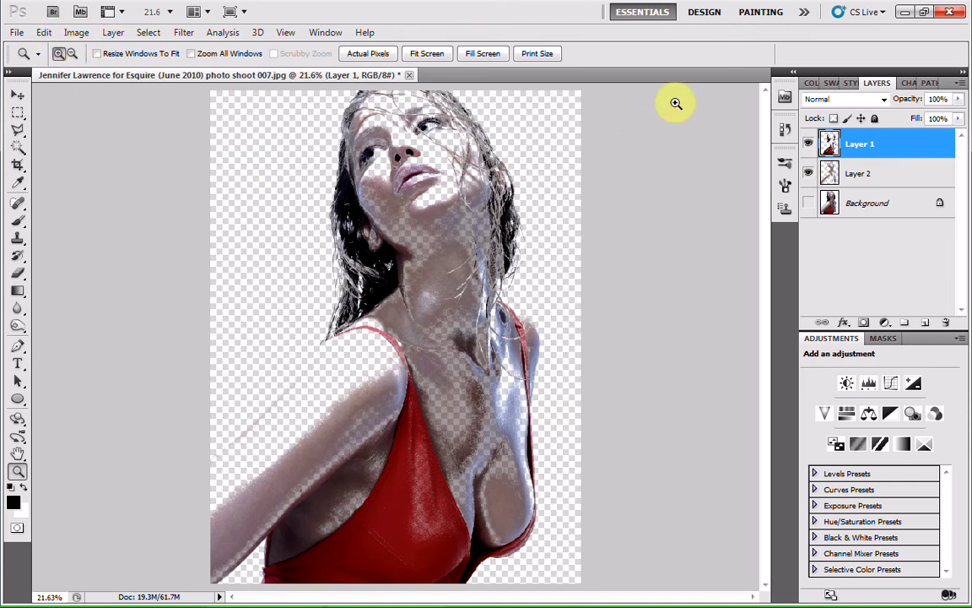
click(54, 36)
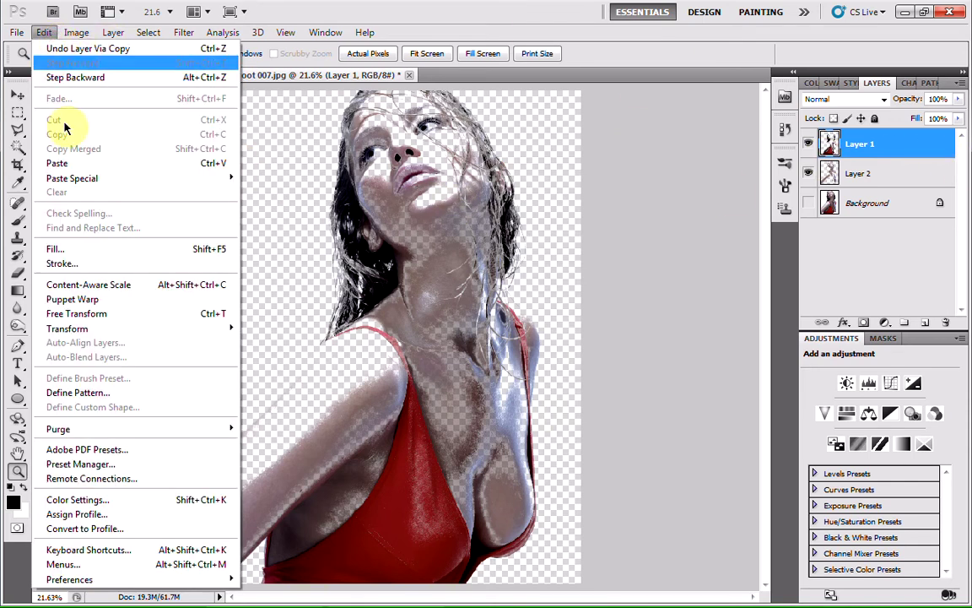
click(133, 251)
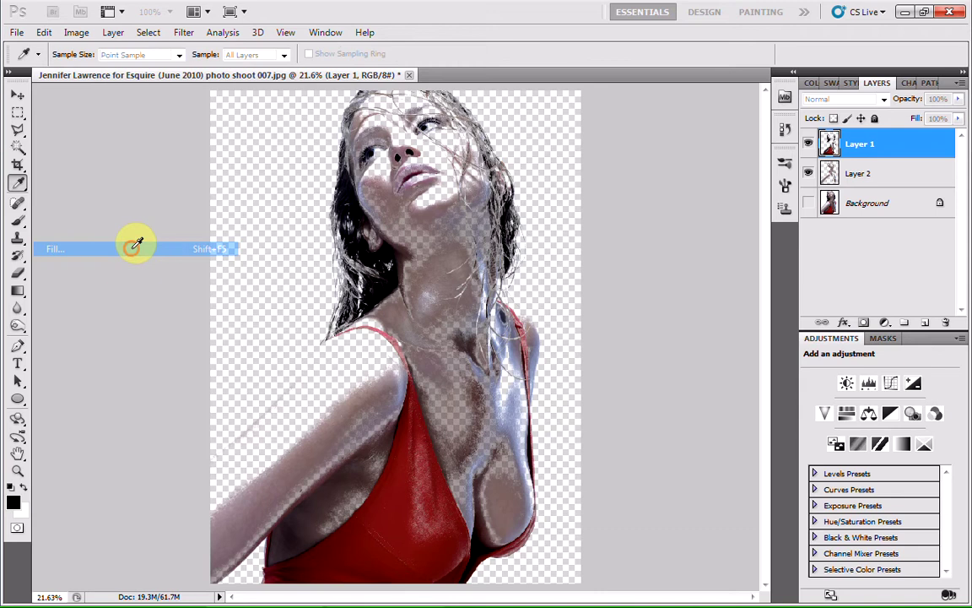
click(512, 181)
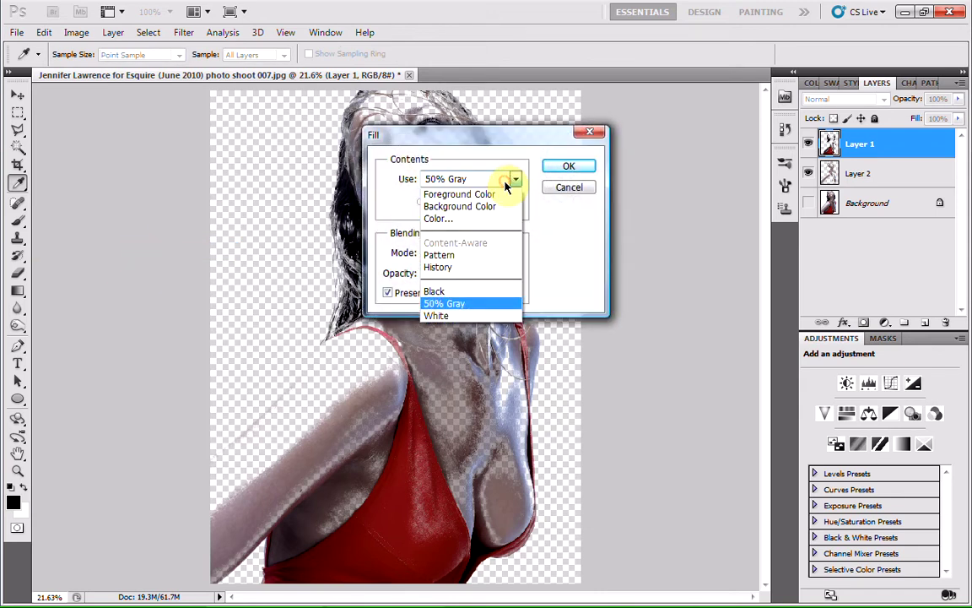
click(489, 293)
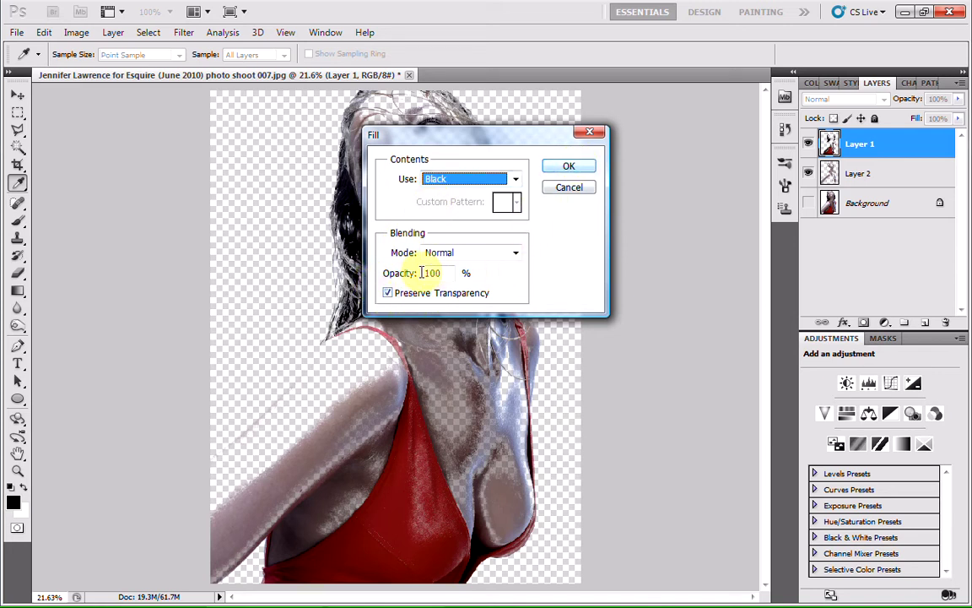
click(570, 168)
key(z)
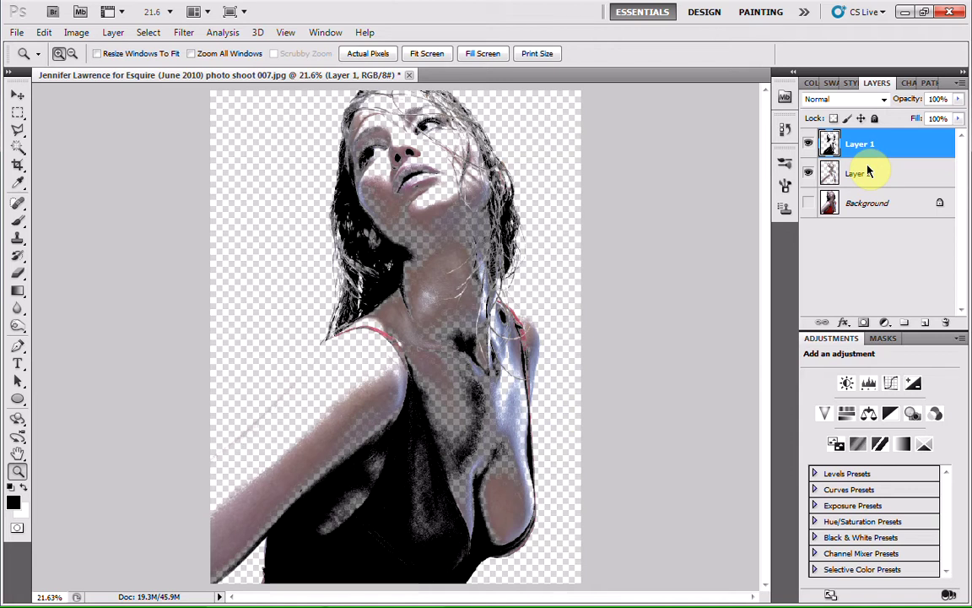
- Fill Layer 2 with 50% Gray, preserving transparency
click(829, 174)
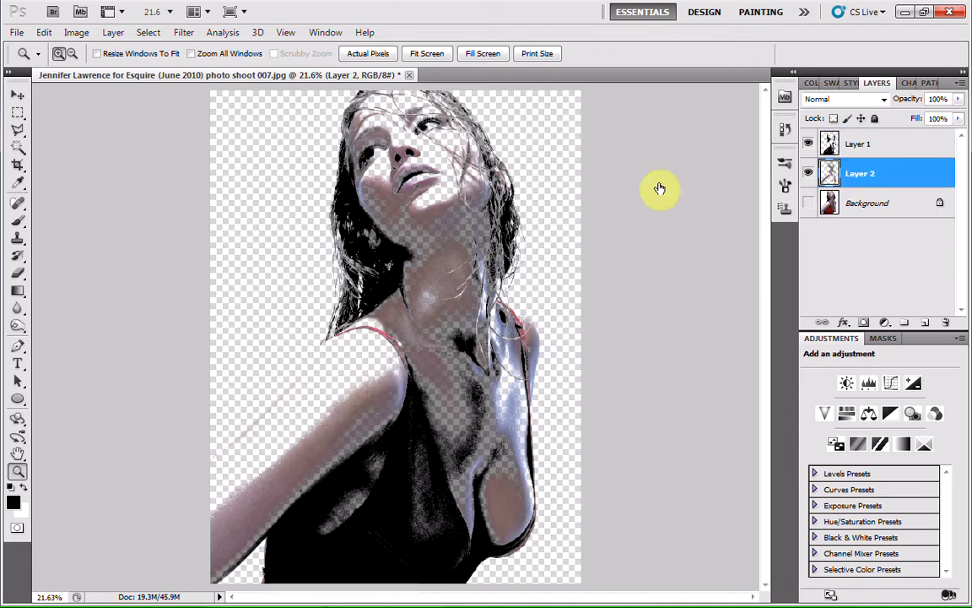
click(43, 32)
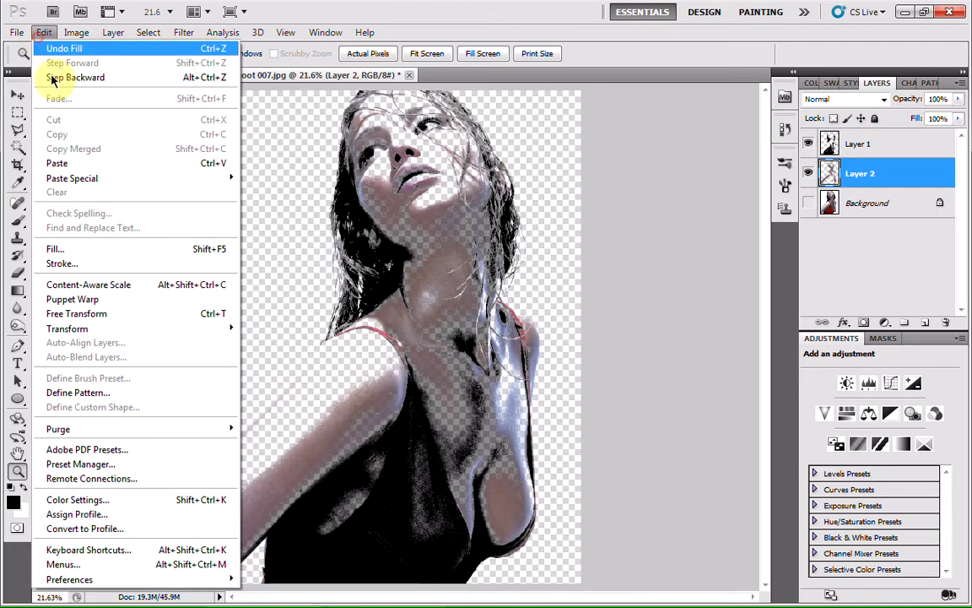
click(96, 250)
click(486, 181)
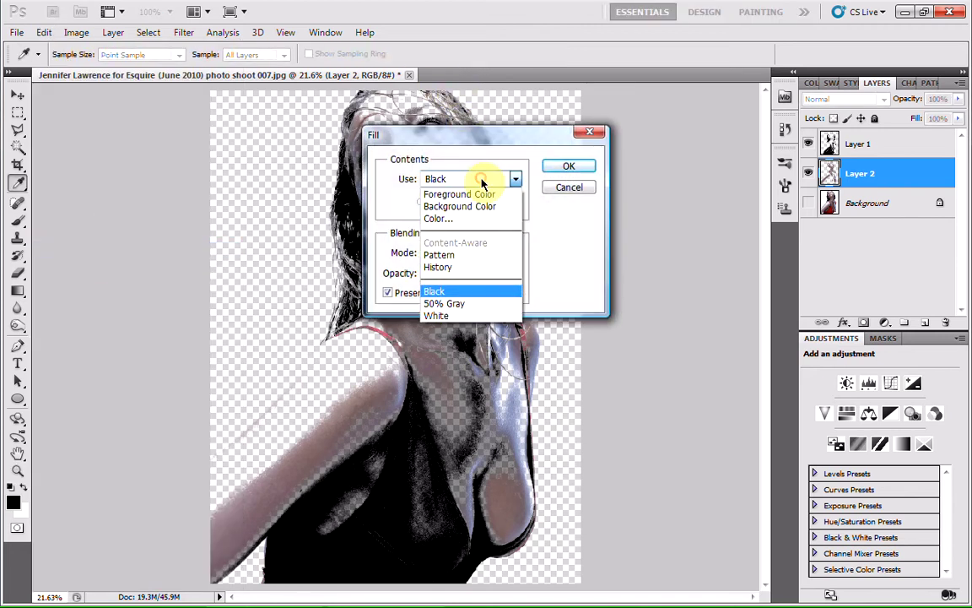
click(489, 304)
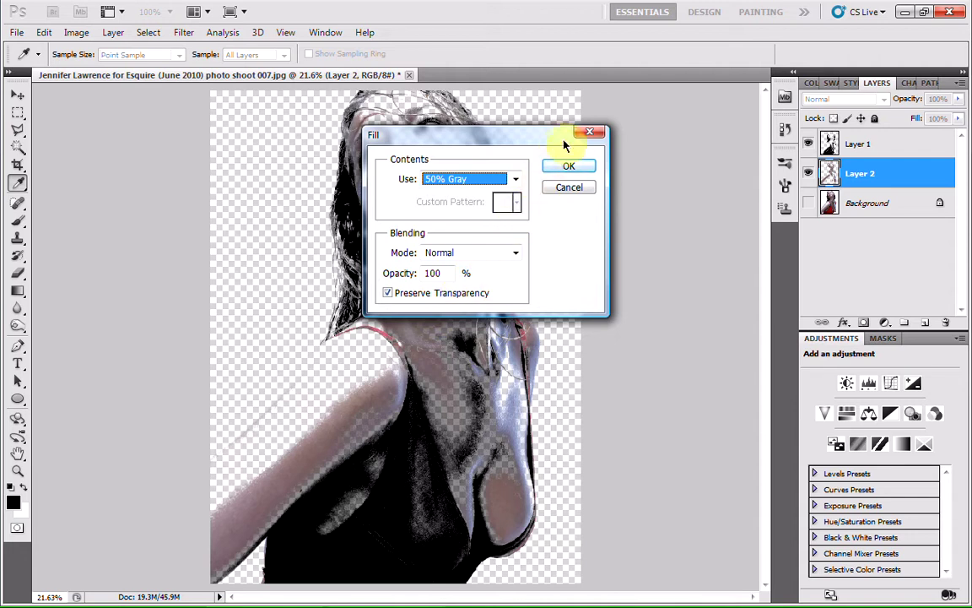
click(570, 166)
key(z)
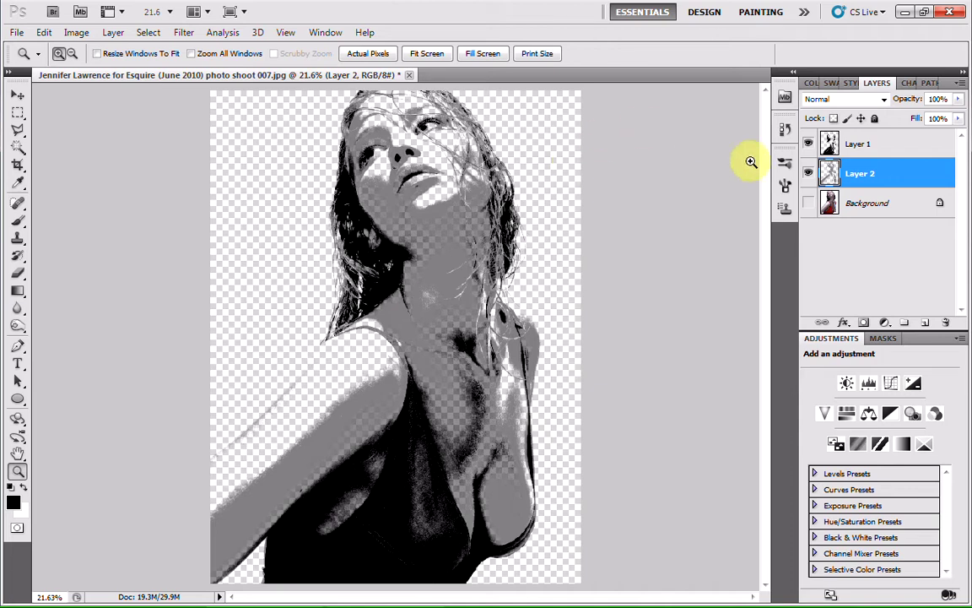
- Merge Layer 1 into Layer 2, add Layers 3 and 4, and fill Layer 3 white
click(899, 152)
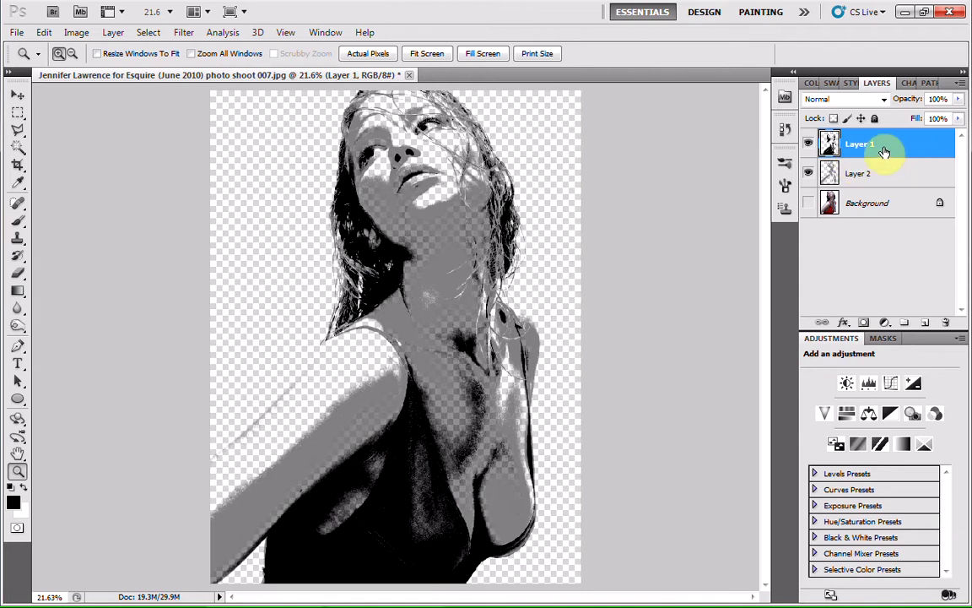
key(ctrl+e)
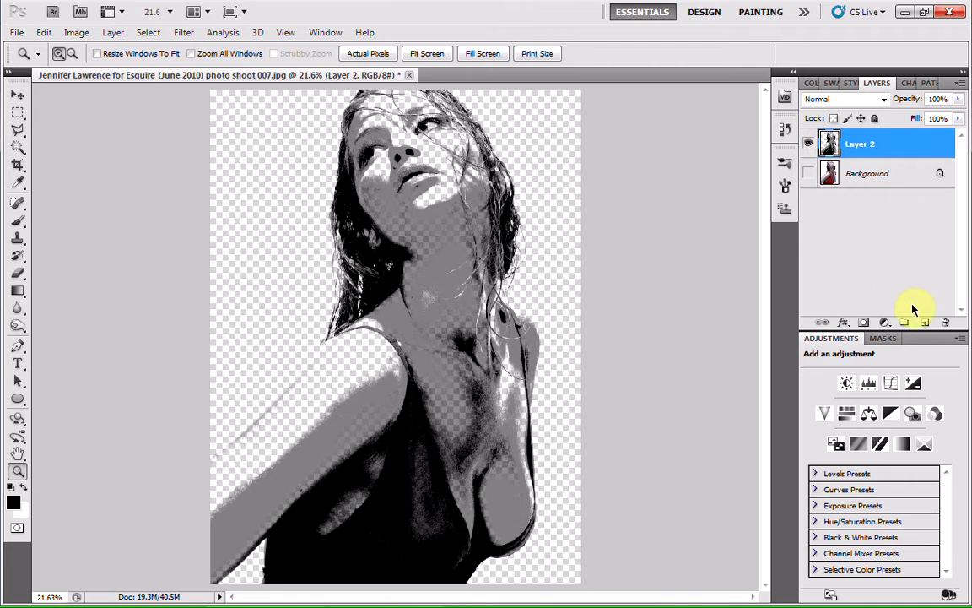
click(925, 323)
click(925, 324)
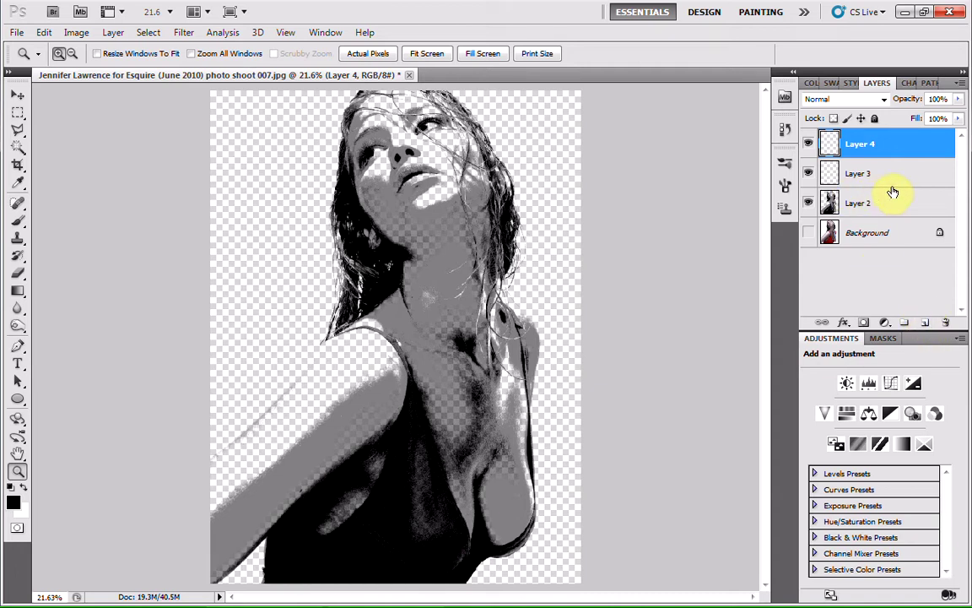
click(918, 184)
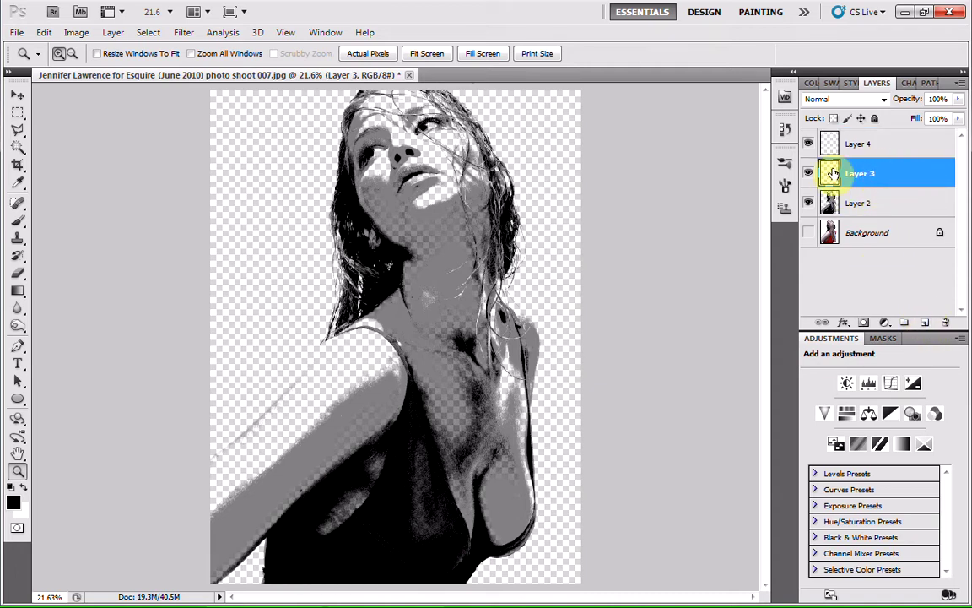
key(ctrl+BackSpace)
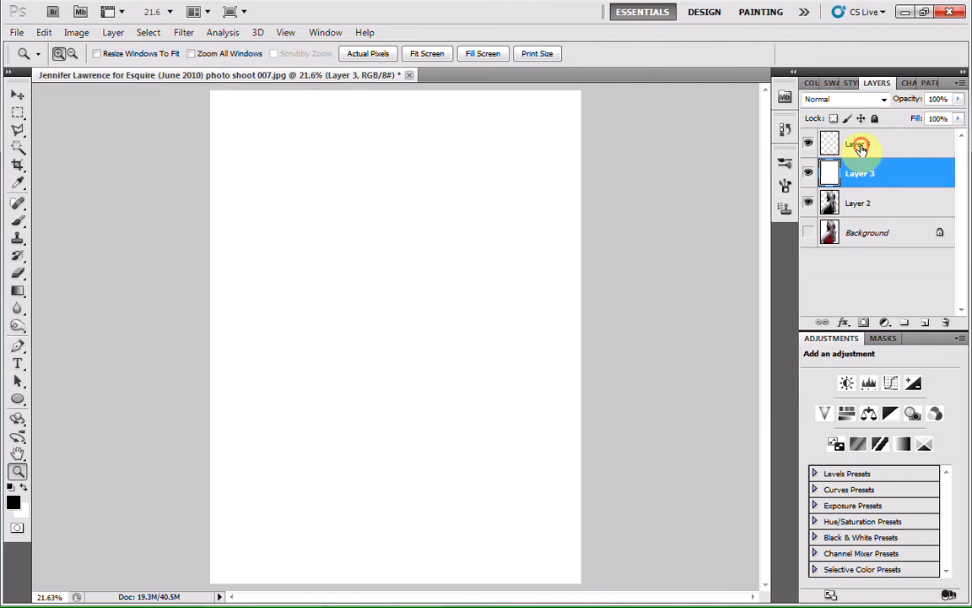
click(861, 146)
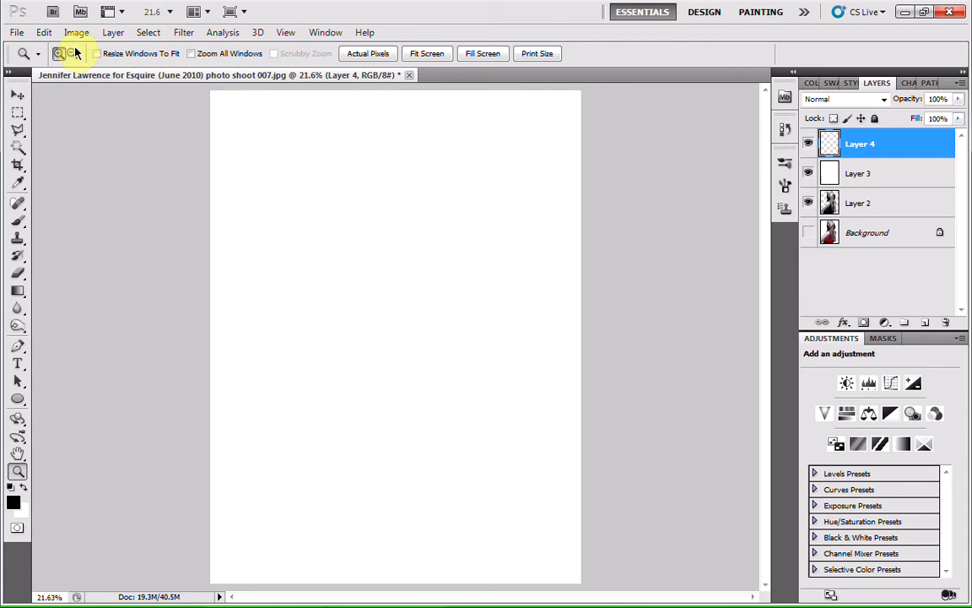
- Create a new 1000 × 1000 px white document, Untitled-1, at 72 pixels/inch
click(19, 32)
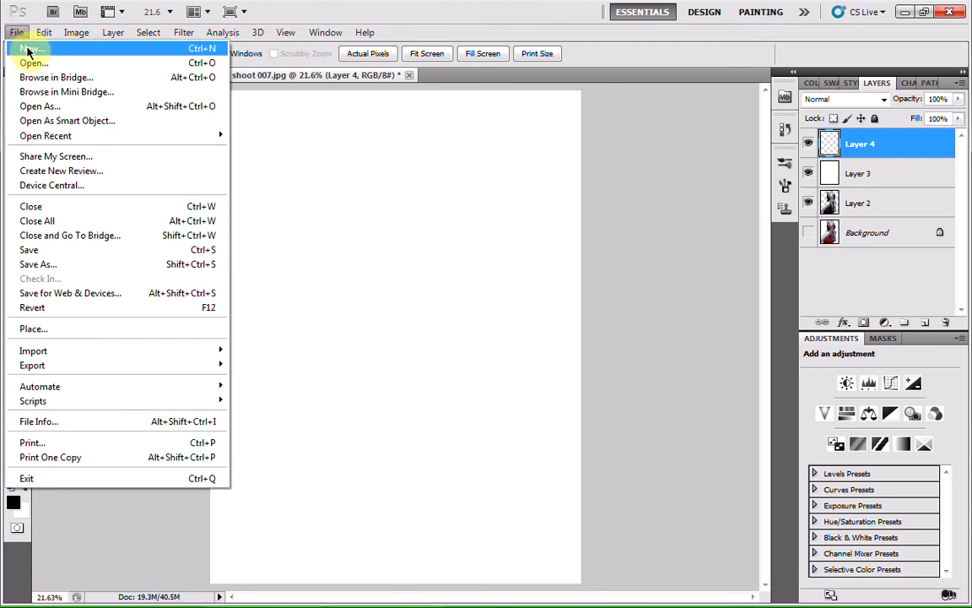
click(28, 48)
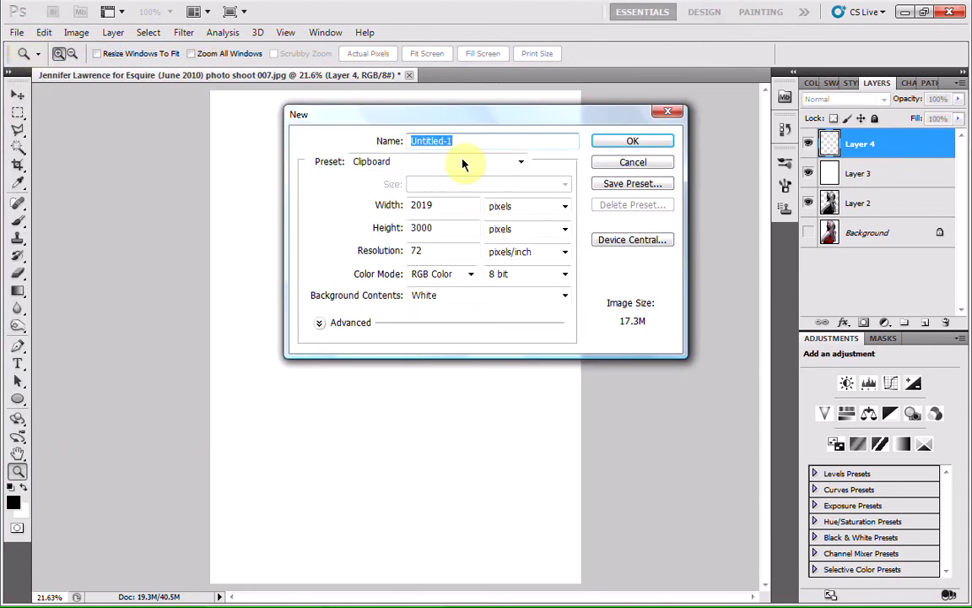
drag(470, 207, 417, 210)
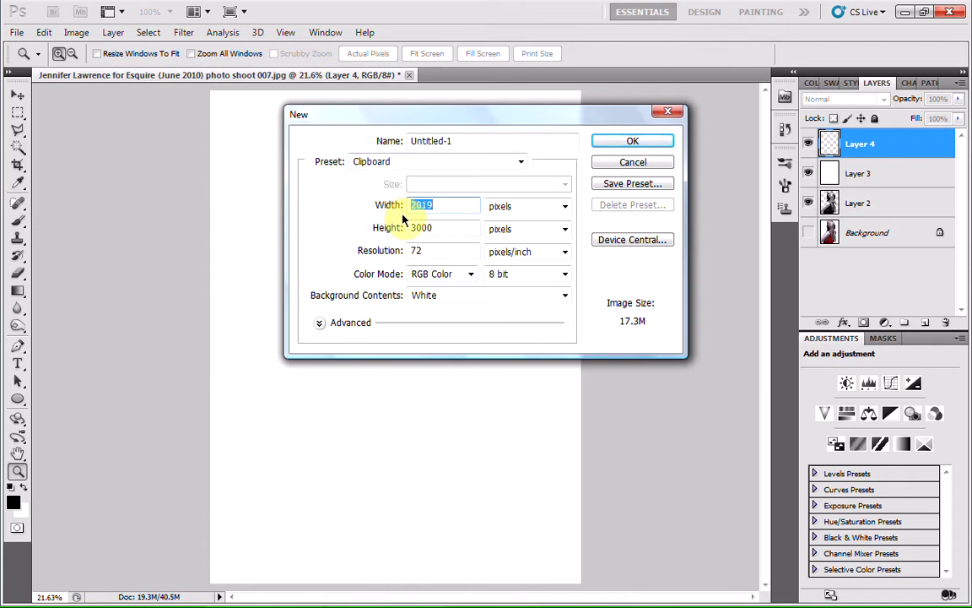
text(1000)
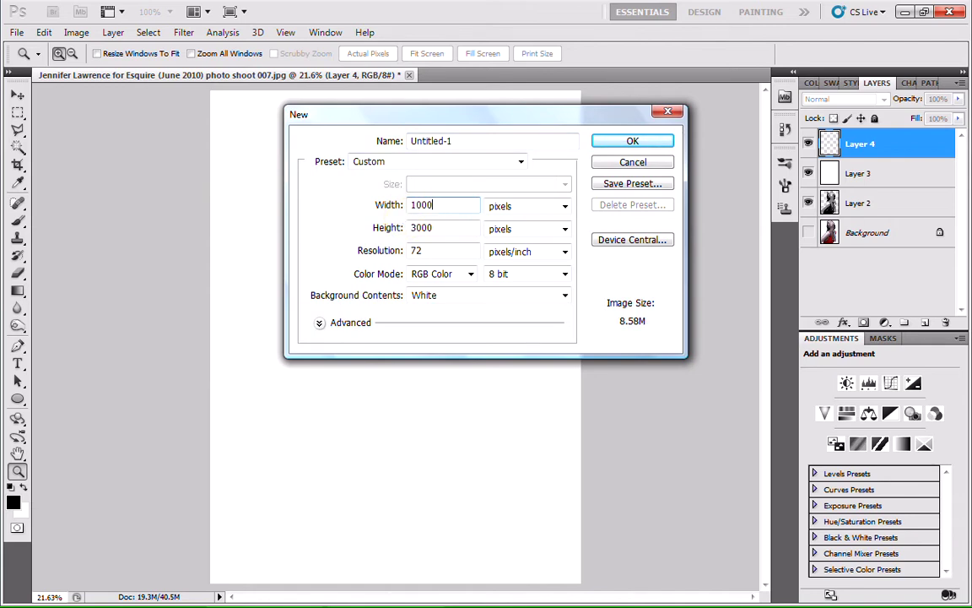
click(466, 229)
text(1000)
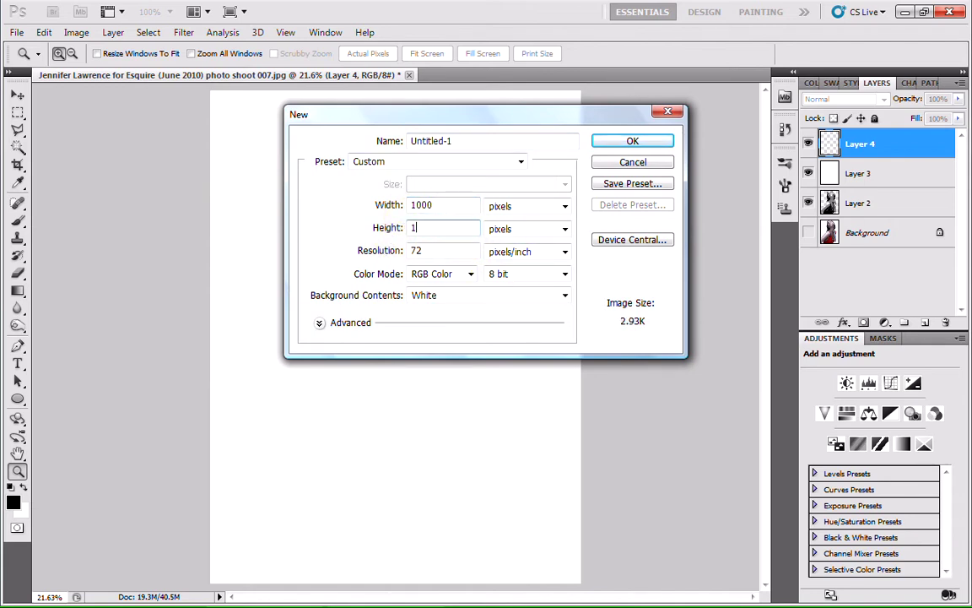
click(624, 142)
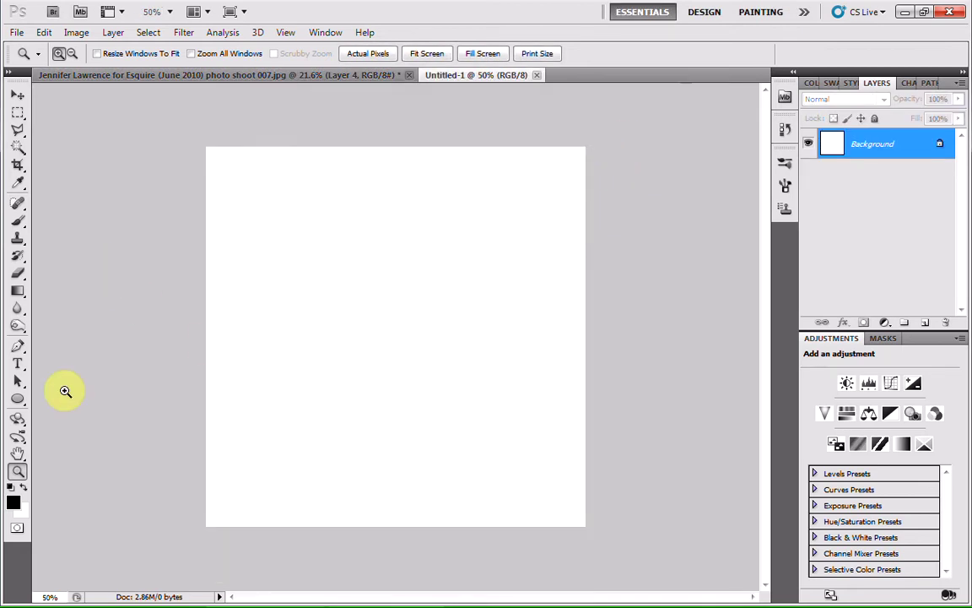
- Draw a paragraph text box with the Horizontal Type tool covering the entire Untitled-1 canvas
click(18, 362)
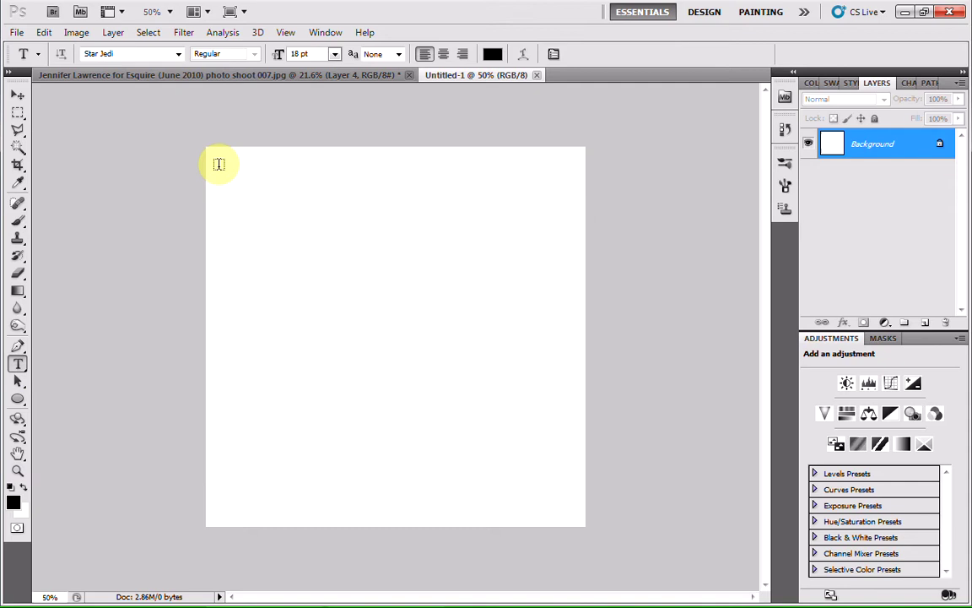
drag(205, 149, 583, 527)
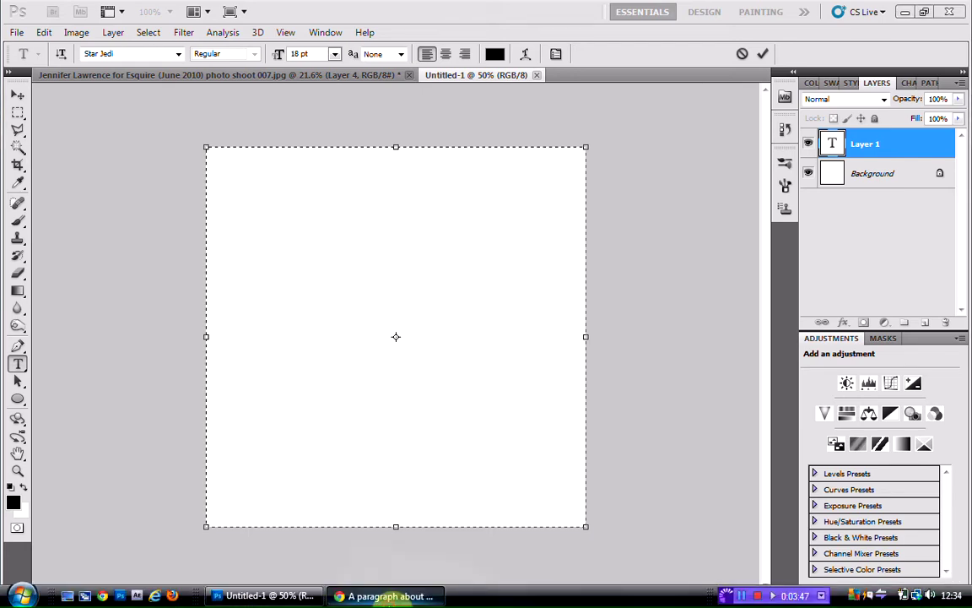
- Select and copy the 'A paragraph about Dreams' post text in Chrome, then return to Photoshop
click(354, 537)
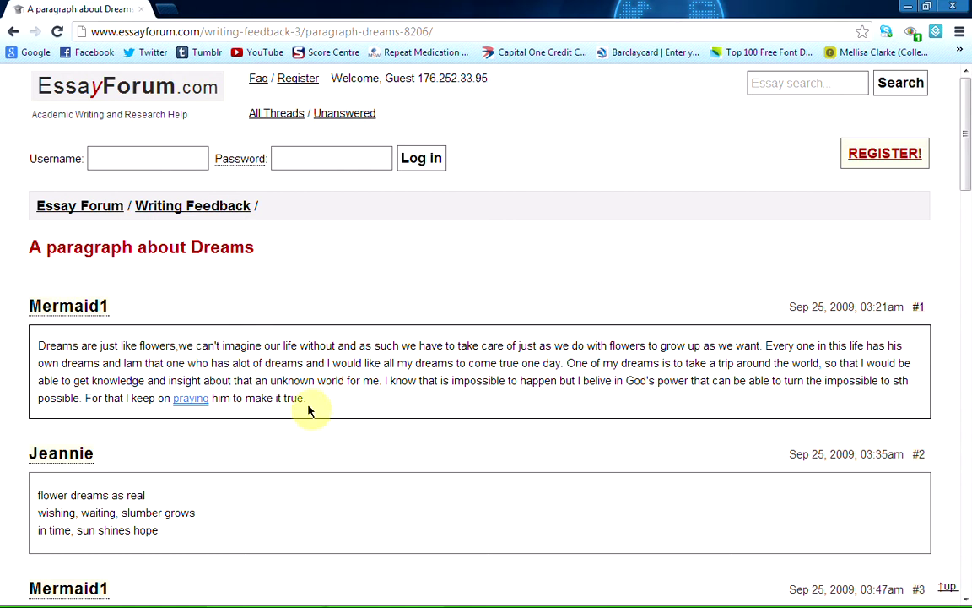
drag(306, 398, 40, 347)
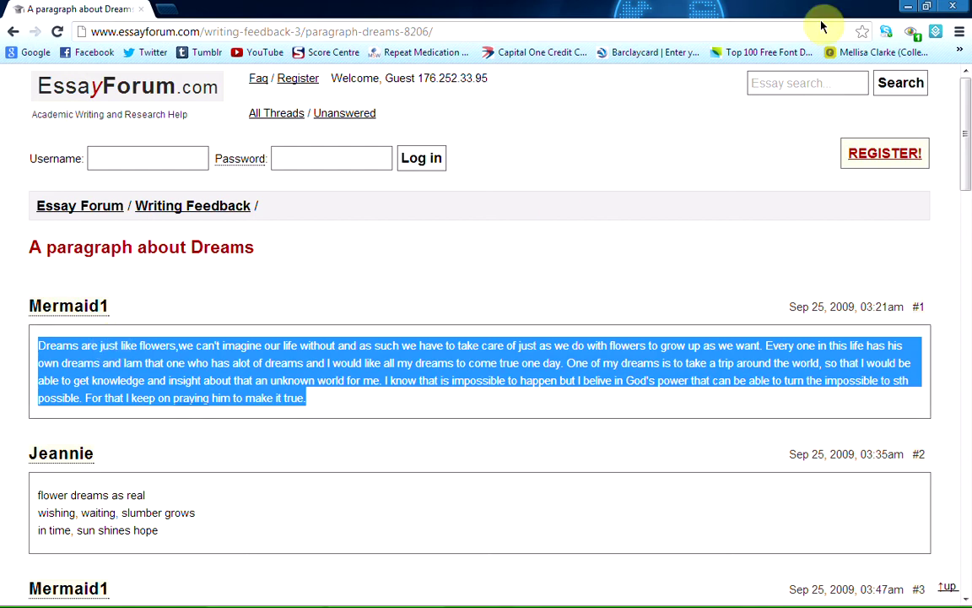
click(907, 6)
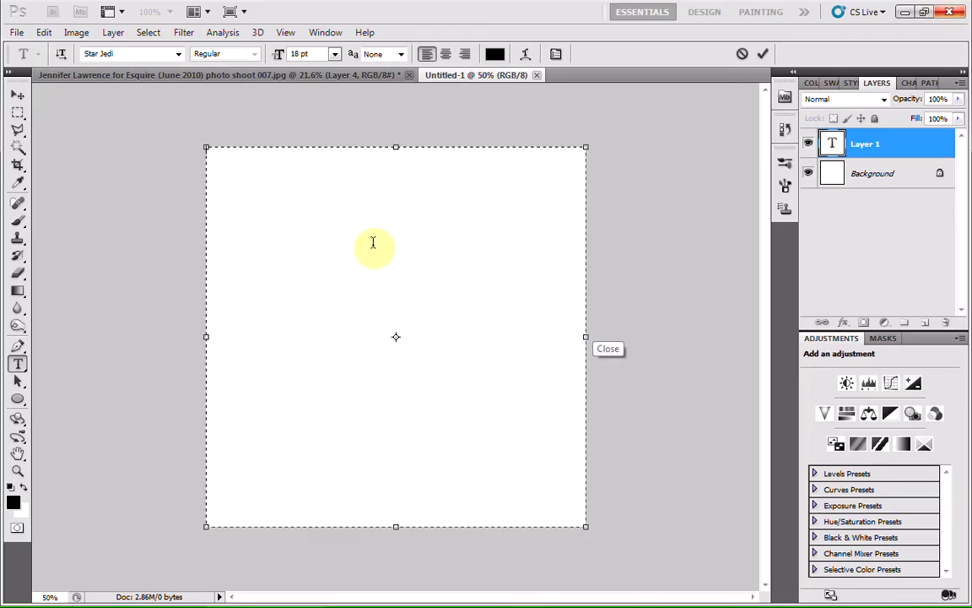
- Paste the dreams paragraph repeatedly until the Star Jedi 18 pt text fills the box
key(ctrl+v)
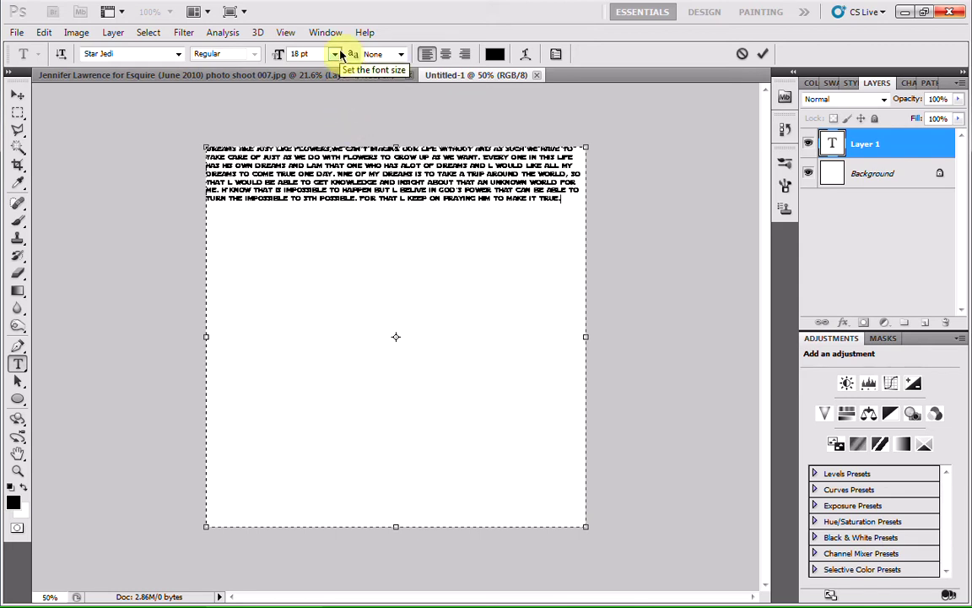
key(ctrl+v)
key(ctrl+v)
key(ctrl+v)
key(ctrl+v)
key(ctrl+v)
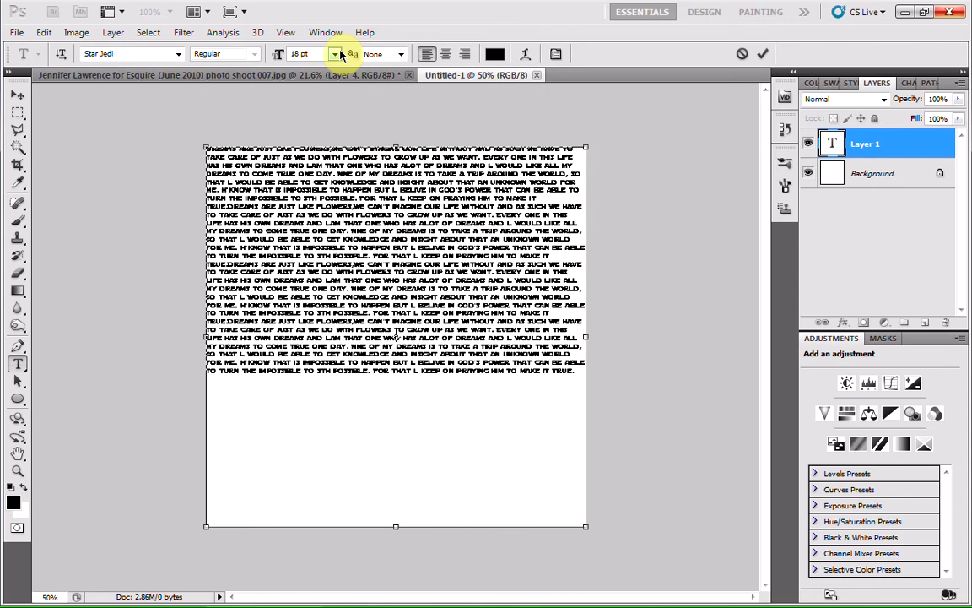
text(DREAMS ARE JUST LIKE FLOWERS,WE CAN'T IMAGINE OUR LIFE WITHOUT AND AS SUCH WE HAVE TO TAKE CARE OF JUST AS WE DO WITH FLOWERS TO GROW UP AS WE WANT. EVERY ONE IN THIS LIFE HAS HIS OWN DREAMS AND LAM THAT ONE WHO HAS ALOT OF DREAMS AND L WOULD LIKE ALL MY DREAMS TO COME TRUE ONE DAY. NNE OF MY DREAMS IS TO TAKE A TRIP AROUND THE WORLD, SO THAT L WOULD BE ABLE TO GET KNOWLEDGE AND INSIGHT ABOUT THAT AN UNKNOWN WORLD FOR ME. H'KNOW THAT IS IMPOSSIBLE TO HAPPEN BUT L BELIVE IN GOD'S POWER THAT CAN BE ABLE TO TURN THE IMPOSSIBLE TO 5TH POSSIBLE. FOR THAT L KEEP ON PRAYING HIM TO MAKE IT TRUE.)
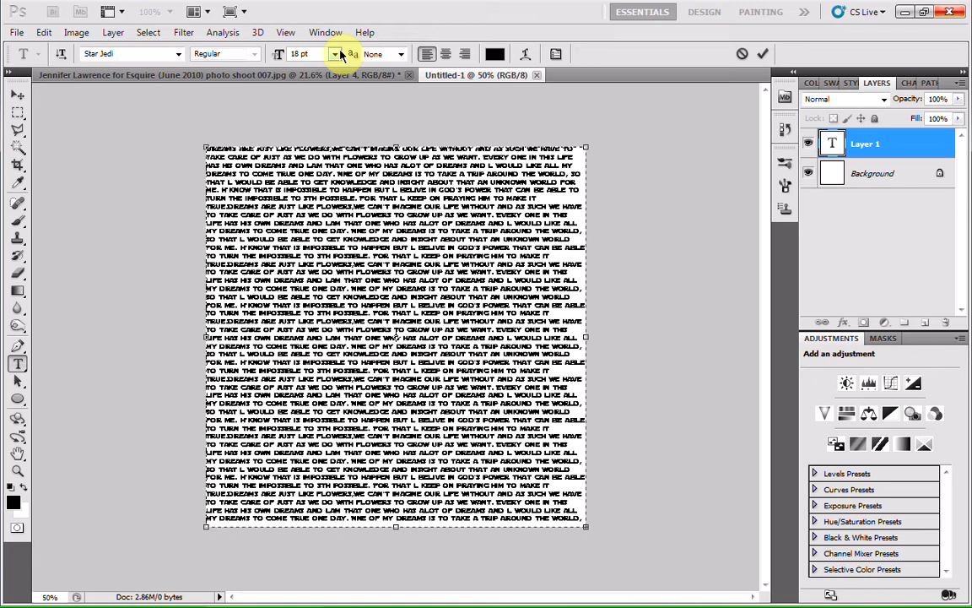
- Commit the text, define it as a brush preset named 'Text Brush', and close Untitled-1
click(20, 98)
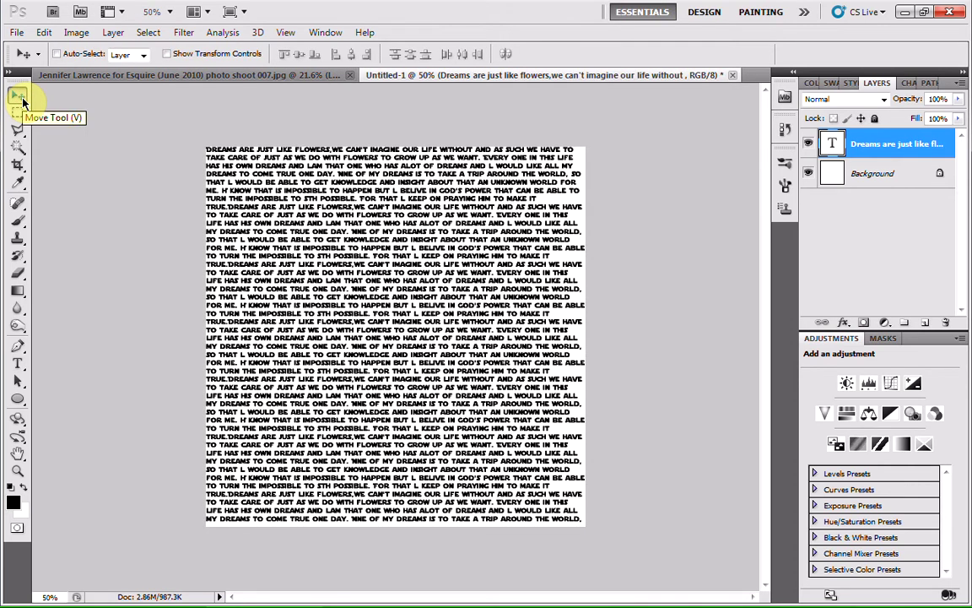
click(42, 32)
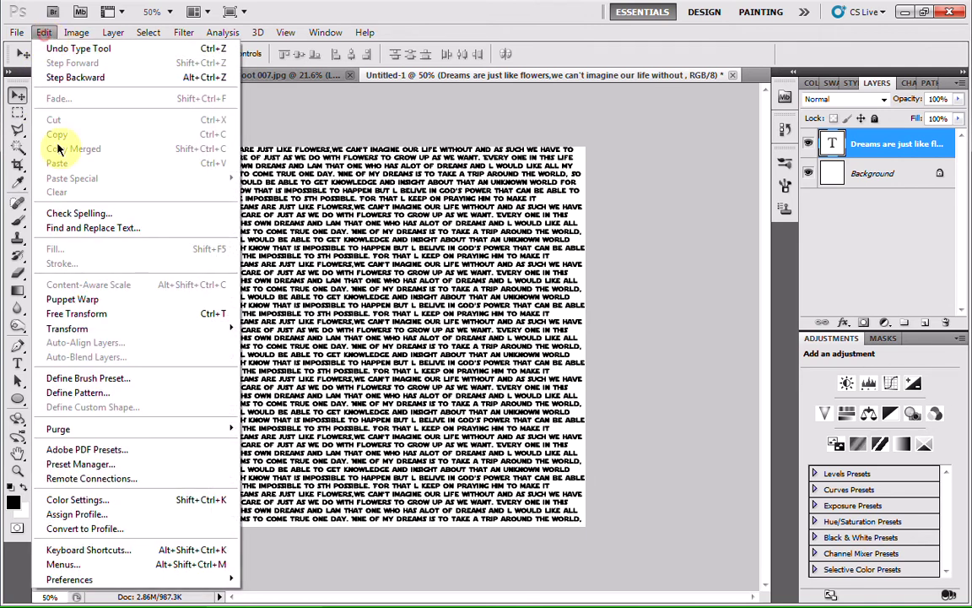
click(123, 377)
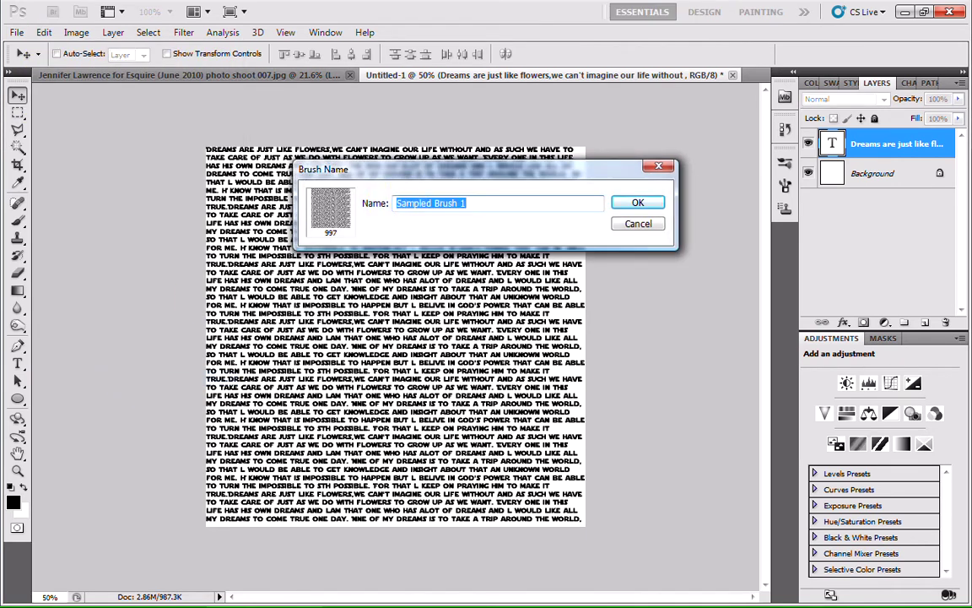
text(Text Brush)
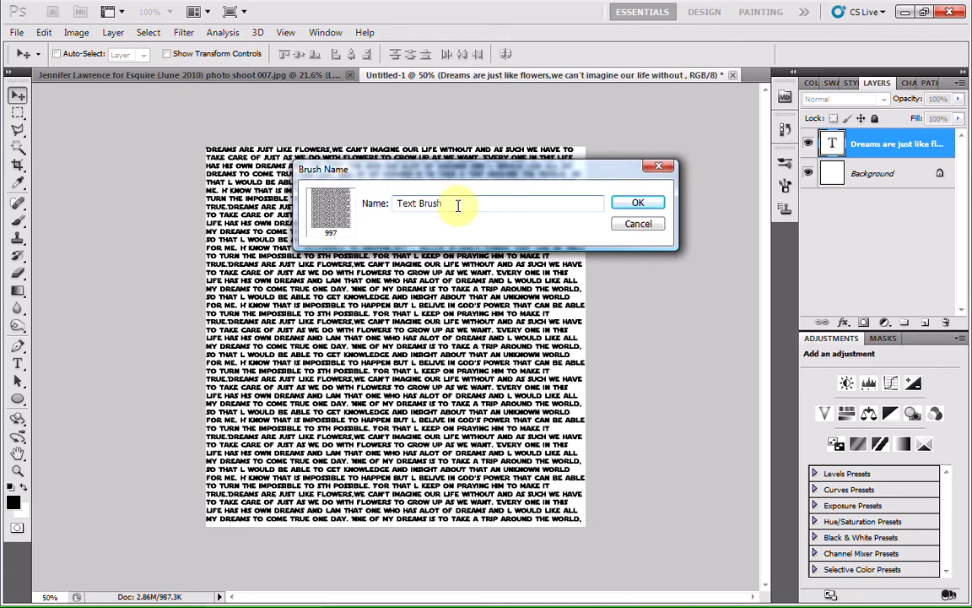
click(638, 203)
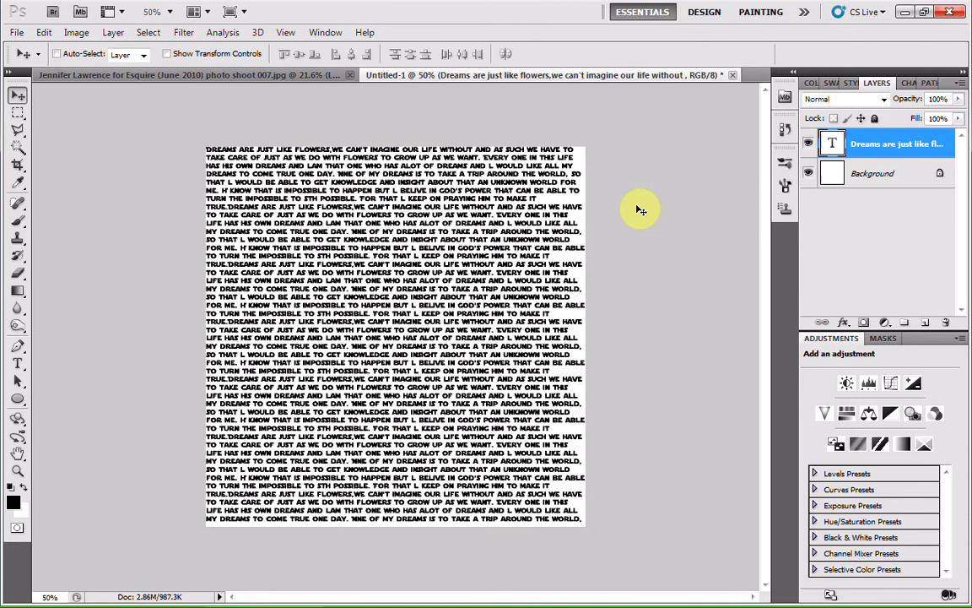
click(733, 75)
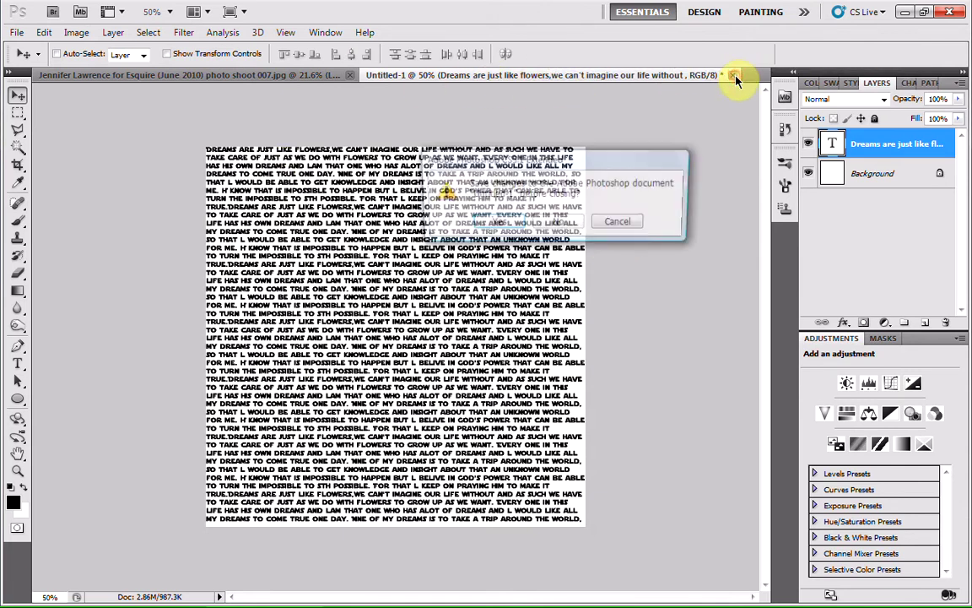
- Close Untitled-1 without saving and make the 997 px text brush the active Brush tool preset
click(559, 224)
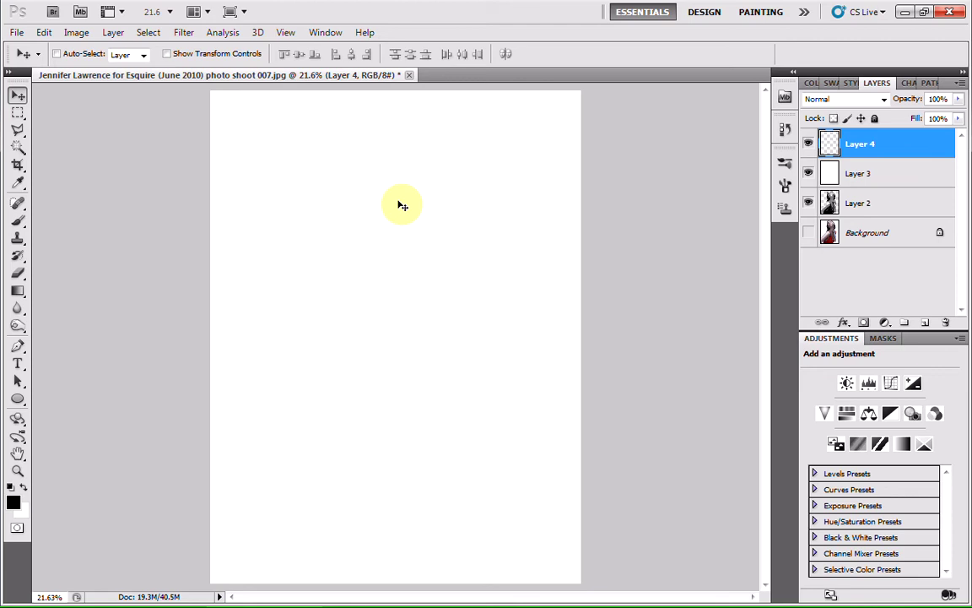
click(18, 222)
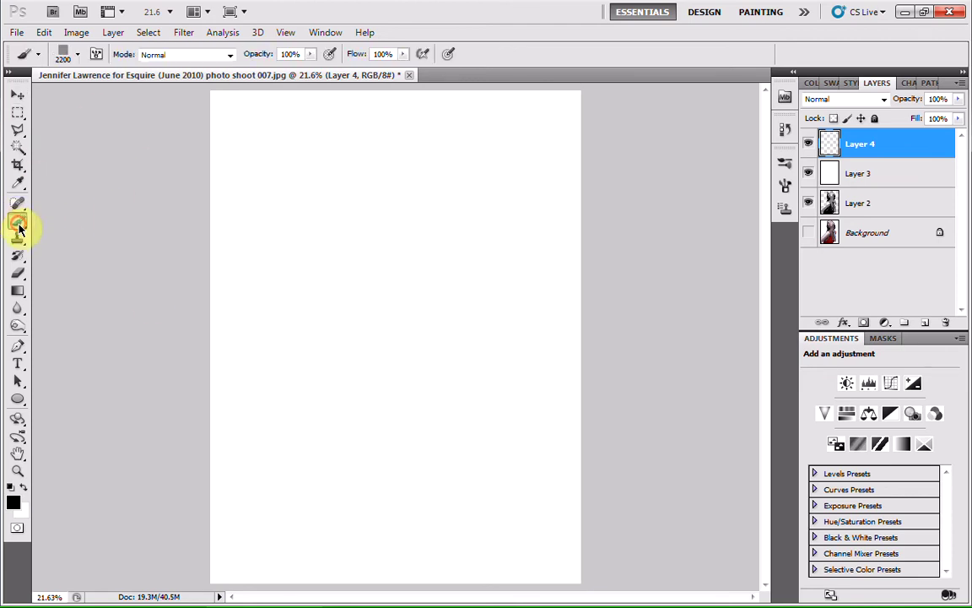
drag(18, 222, 58, 218)
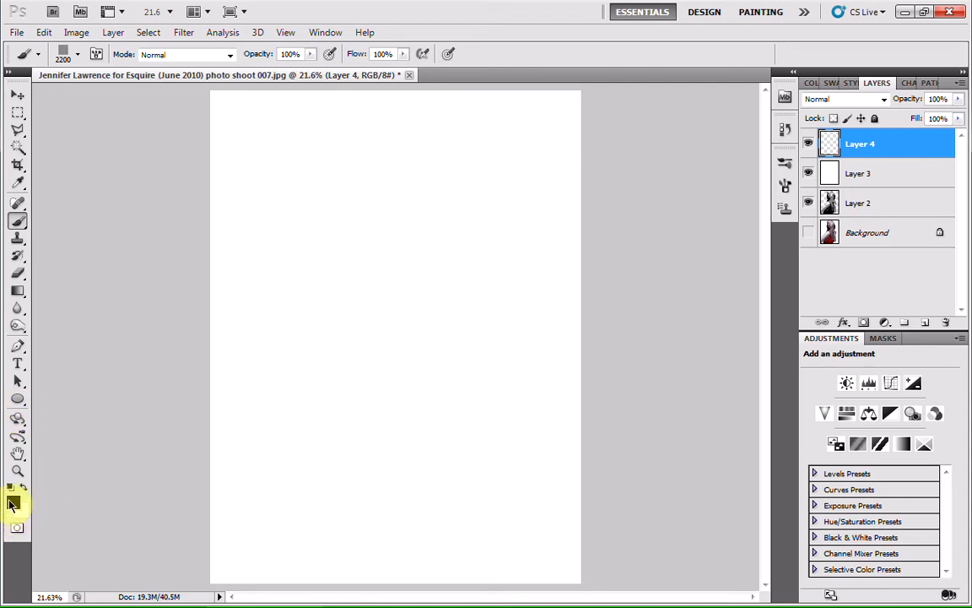
click(77, 55)
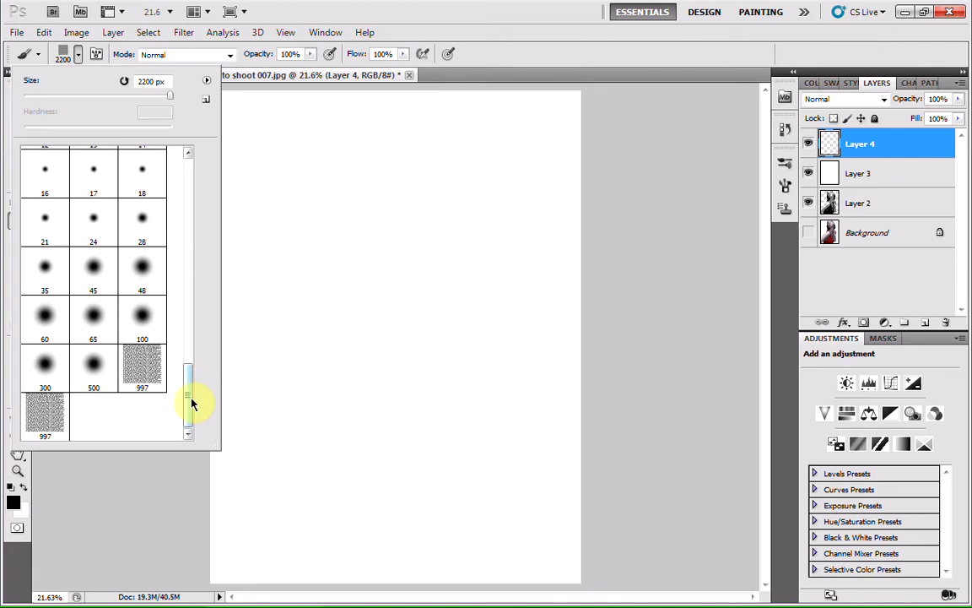
mouse_move(191, 403)
mouse_down()
mouse_move(186, 267)
mouse_move(189, 434)
mouse_up()
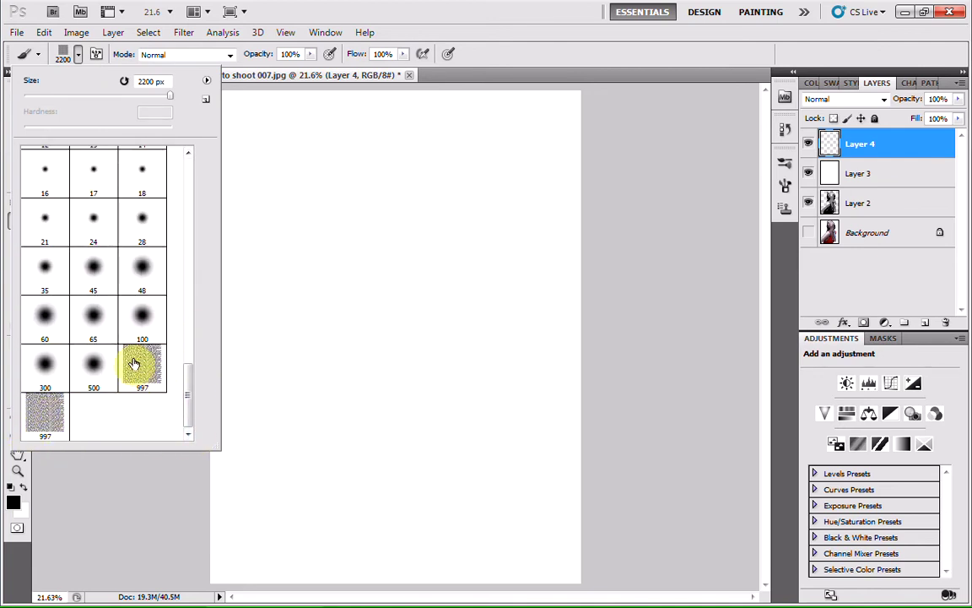
mouse_move(46, 417)
mouse_down()
mouse_move(96, 426)
mouse_move(45, 423)
mouse_up()
double_click(46, 422)
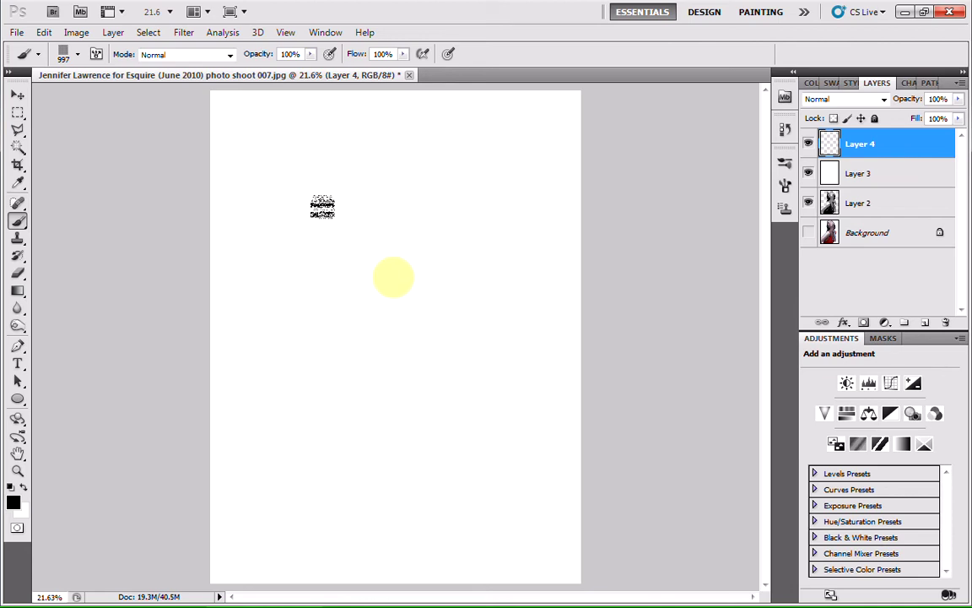
- Enlarge the text brush to 2200 px and stamp the dreams text over the upper page
key(bracketright)
key(bracketright)
key(bracketright)
key(bracketright)
key(bracketright)
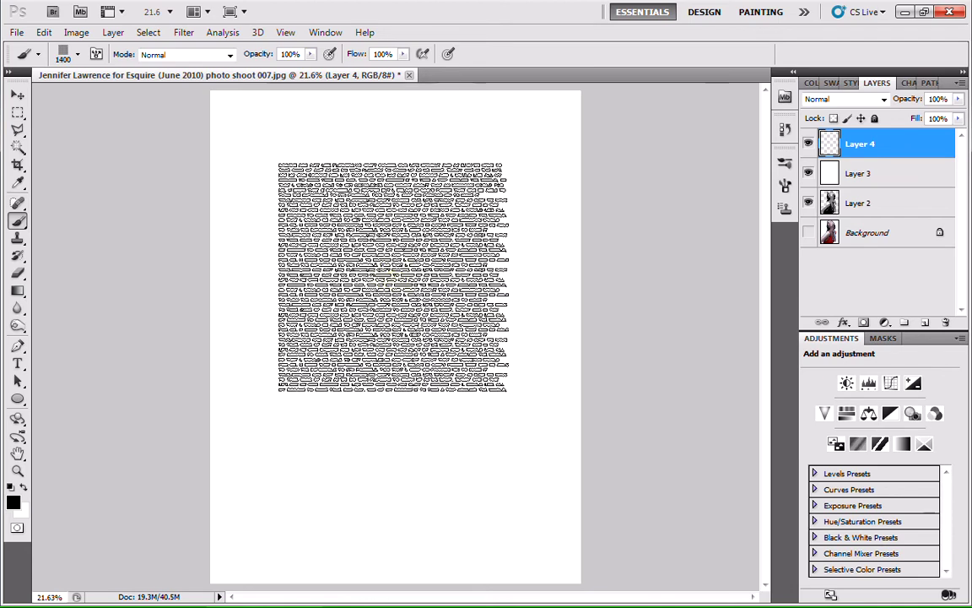
key(bracketright)
key(bracketright)
key(bracketright)
key(bracketright)
key(bracketright)
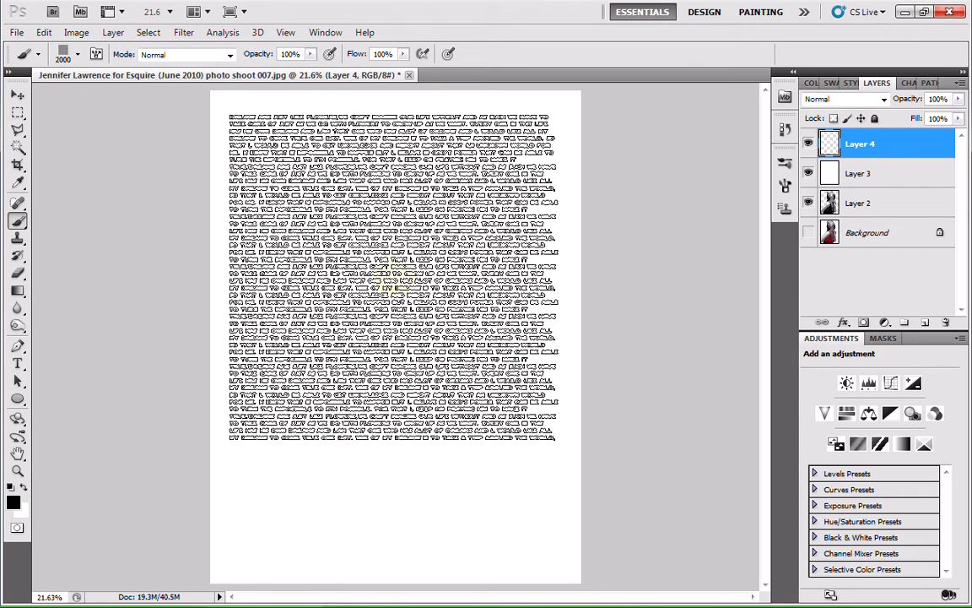
key(bracketright)
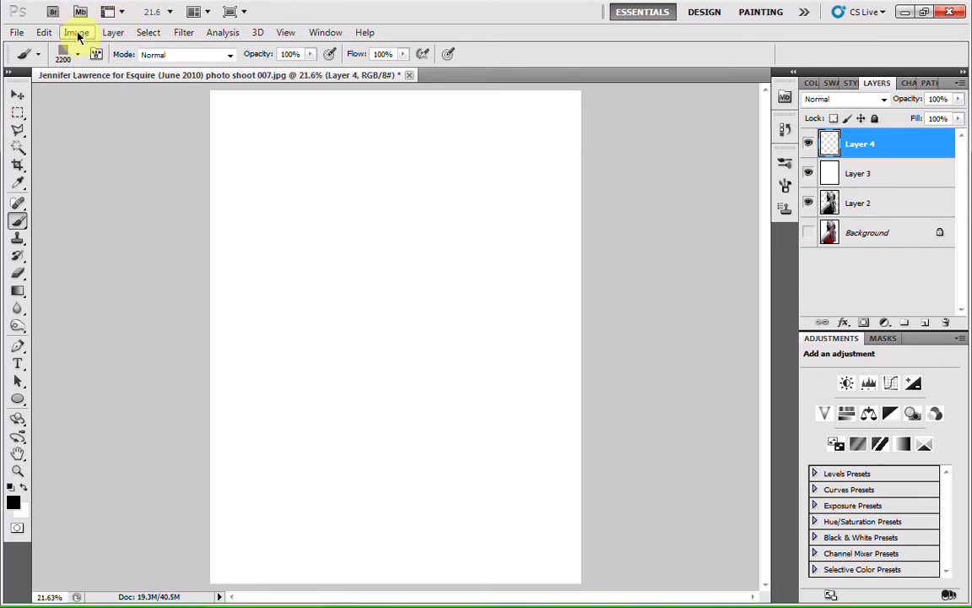
click(77, 54)
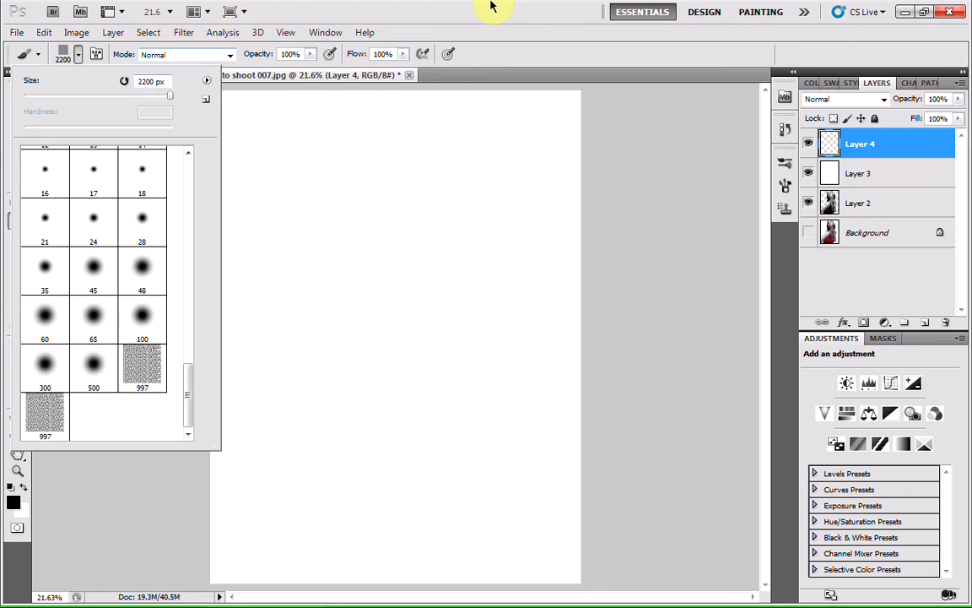
key(Return)
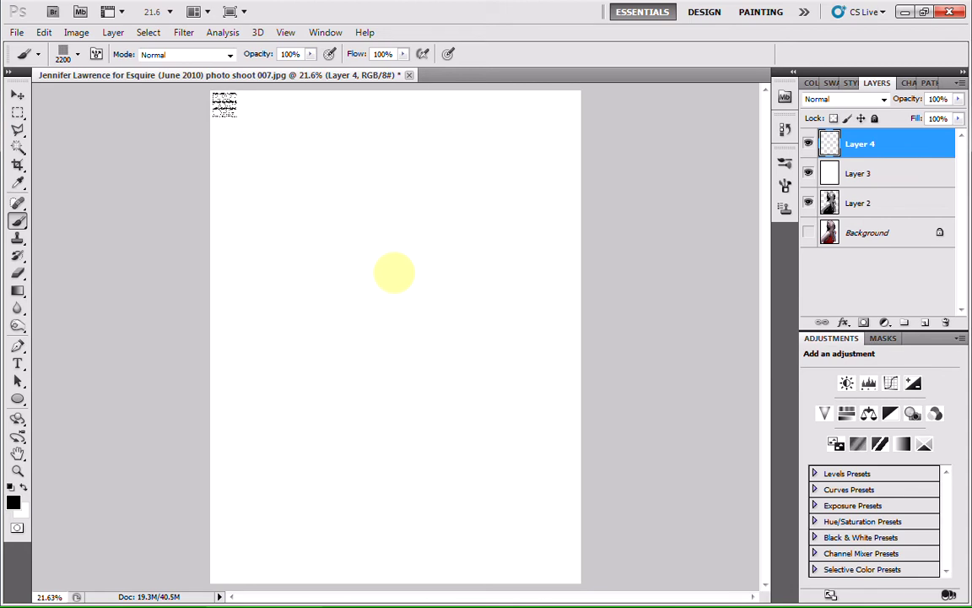
click(394, 272)
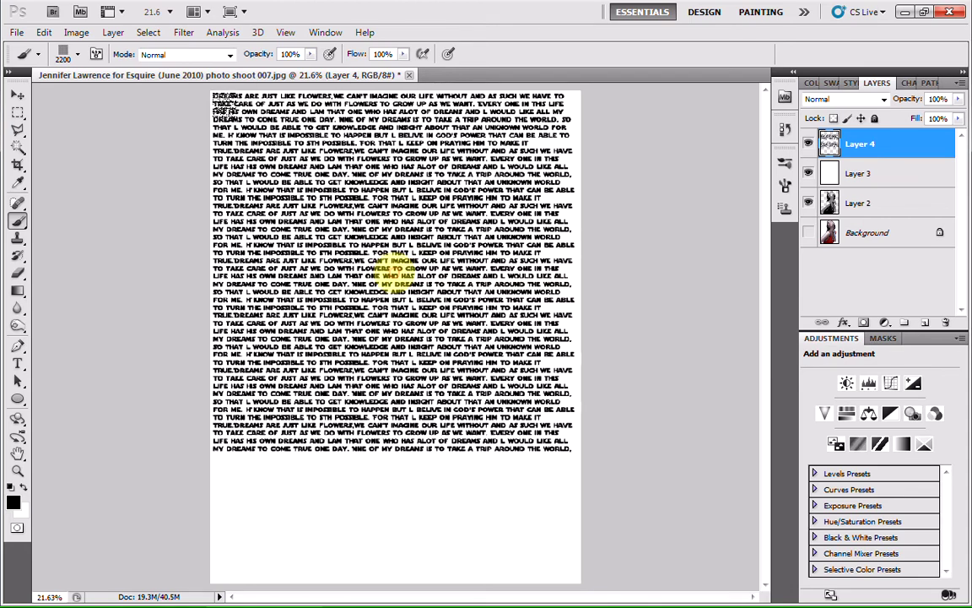
- Zoom out to 12.5%, stamp the text over the lower page, then fit the page on screen
click(17, 471)
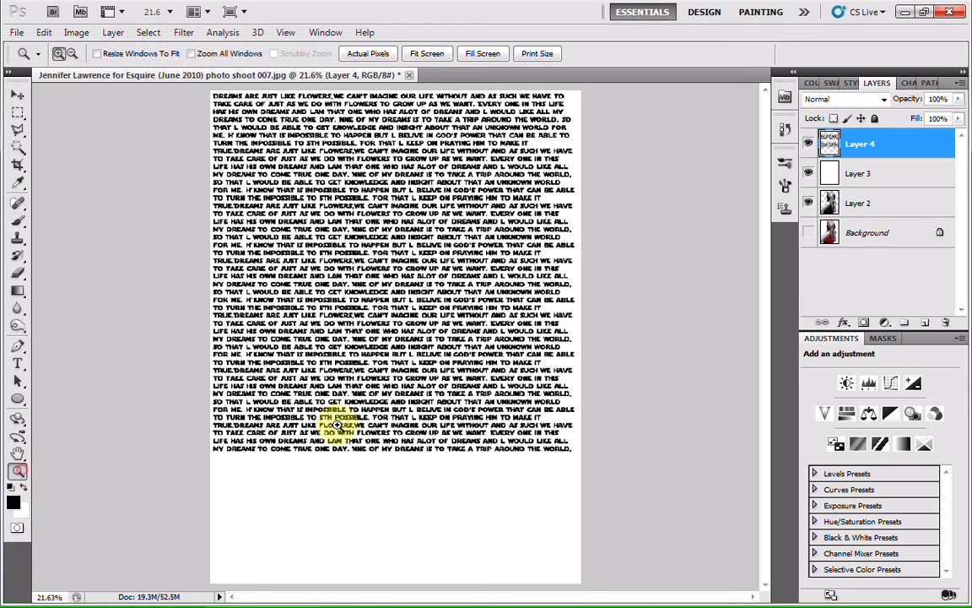
right_click(344, 438)
click(384, 508)
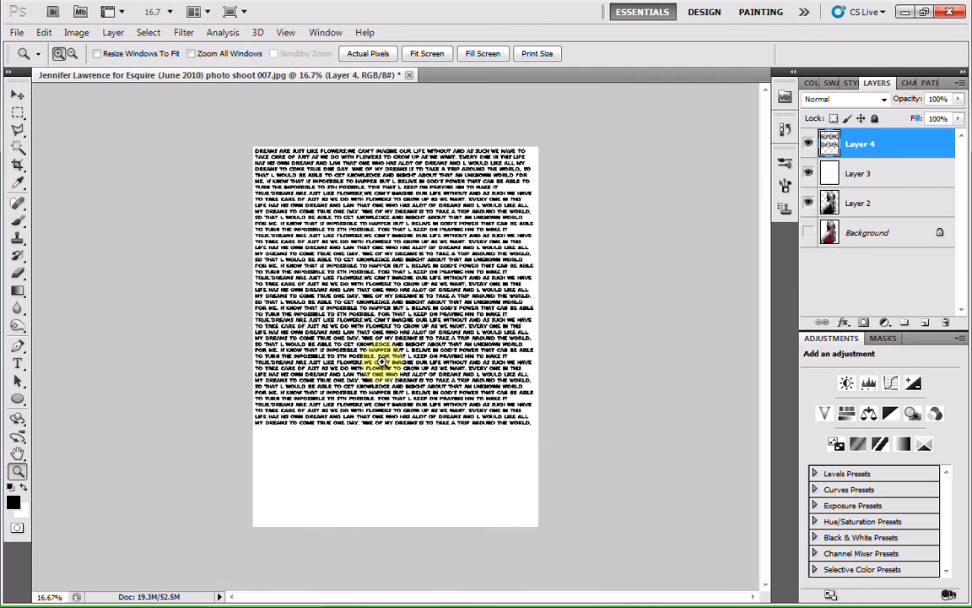
right_click(382, 365)
click(439, 446)
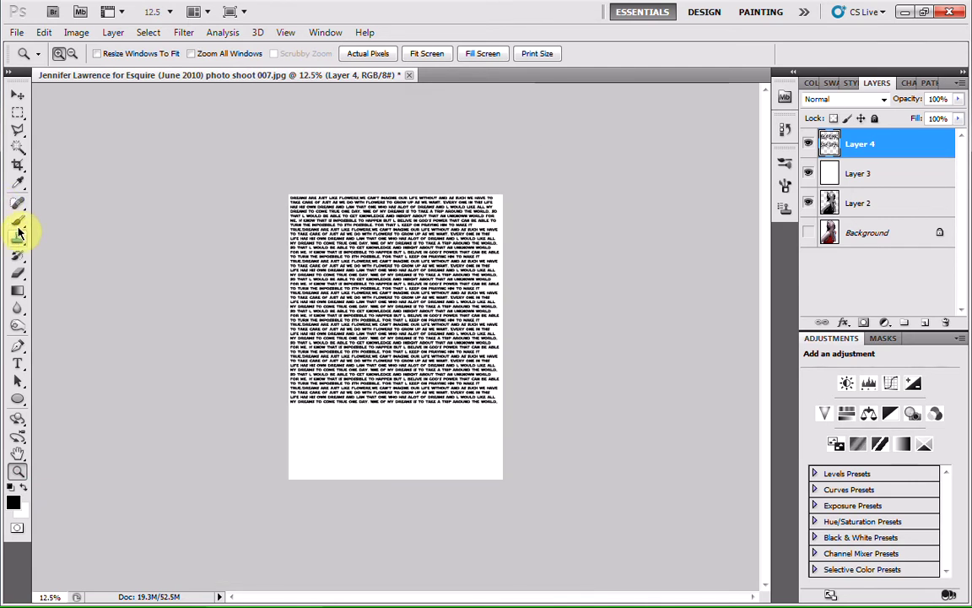
click(18, 220)
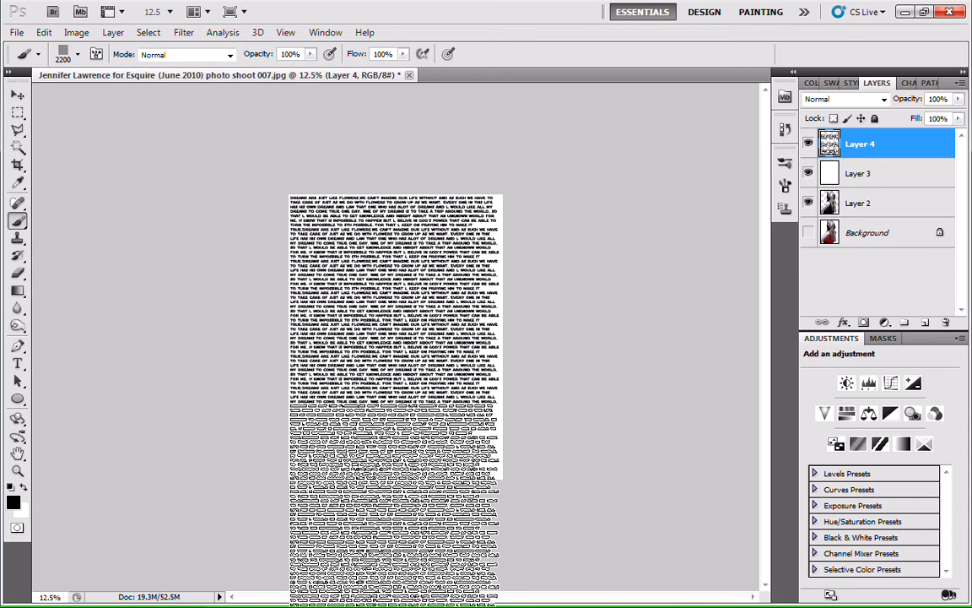
click(394, 505)
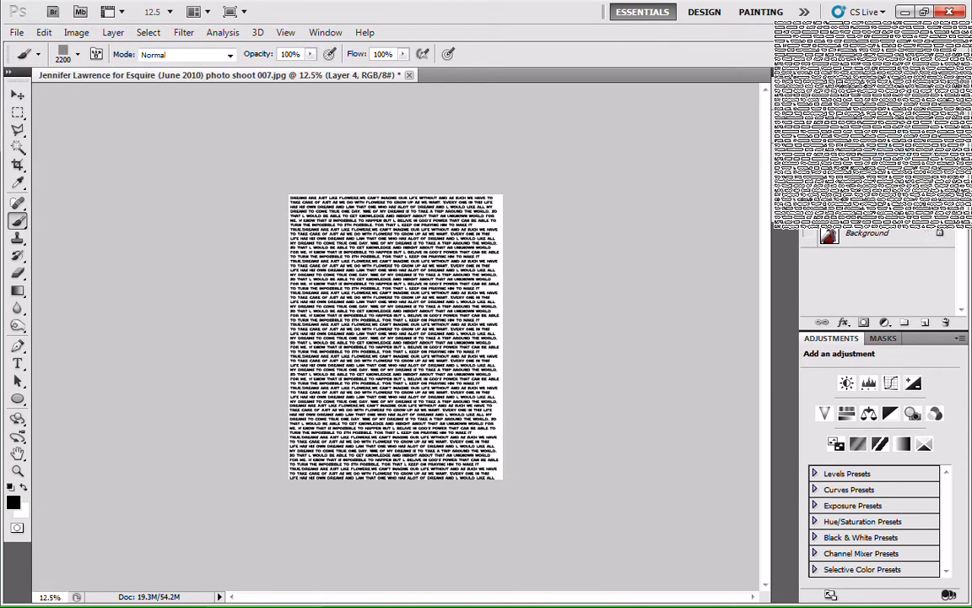
click(18, 96)
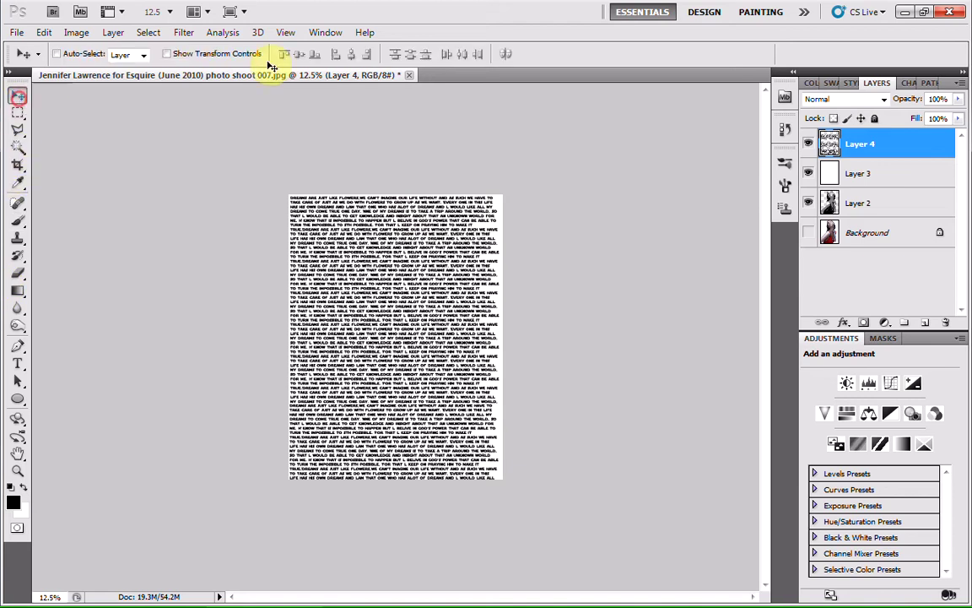
click(16, 471)
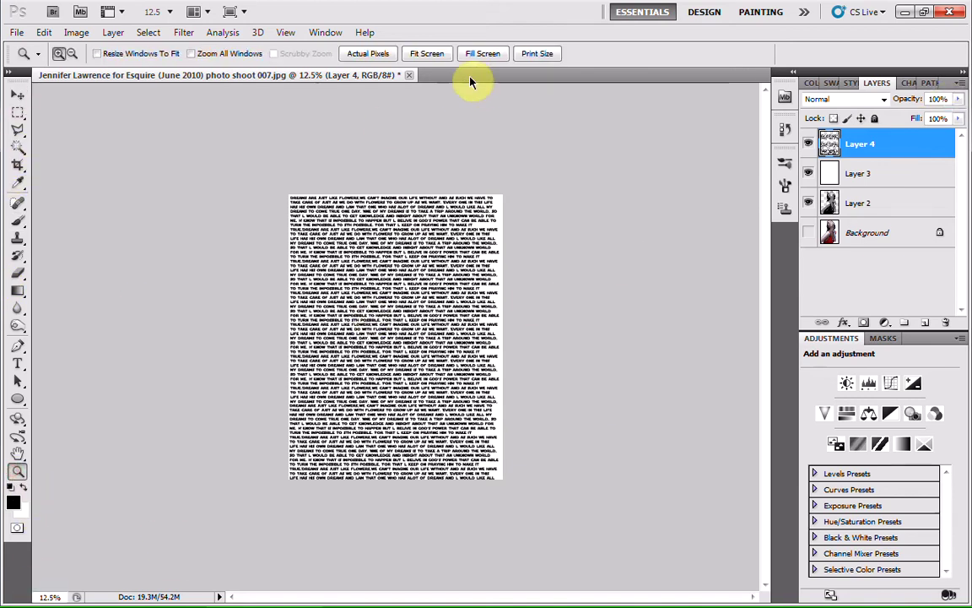
click(427, 53)
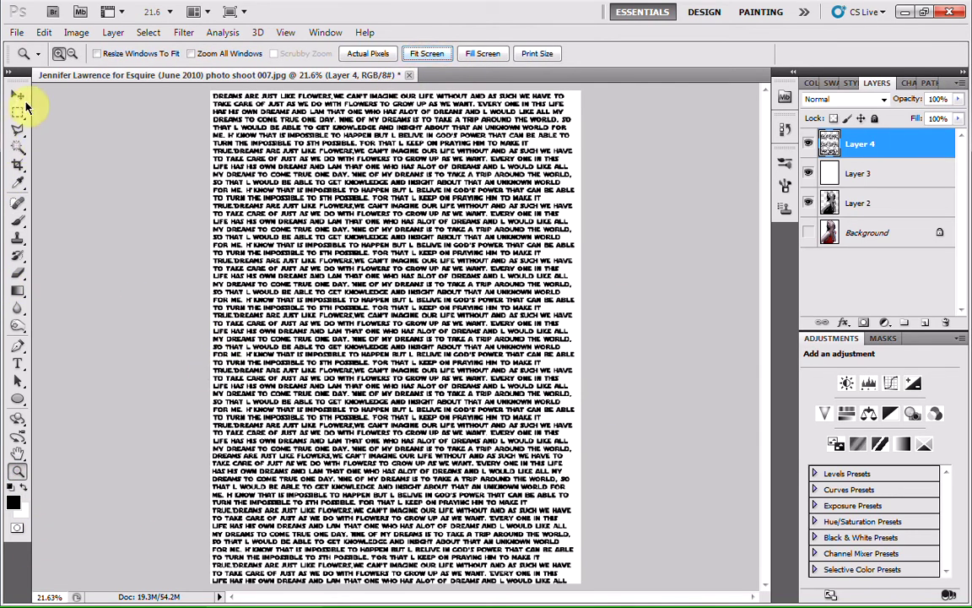
- Add a layer mask to Layer 4, hide Layers 4 and 3, and select photo Layer 2
click(18, 95)
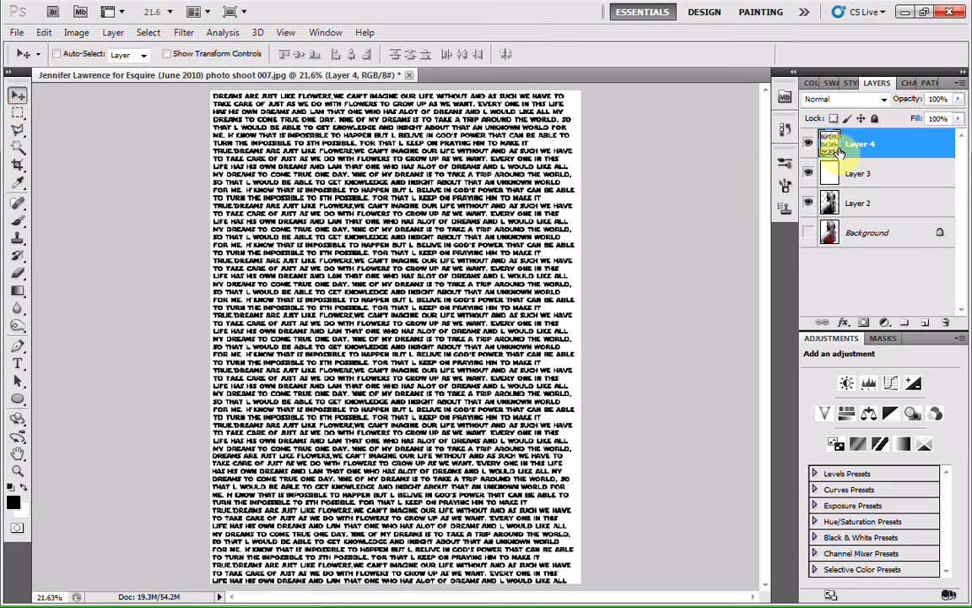
click(864, 325)
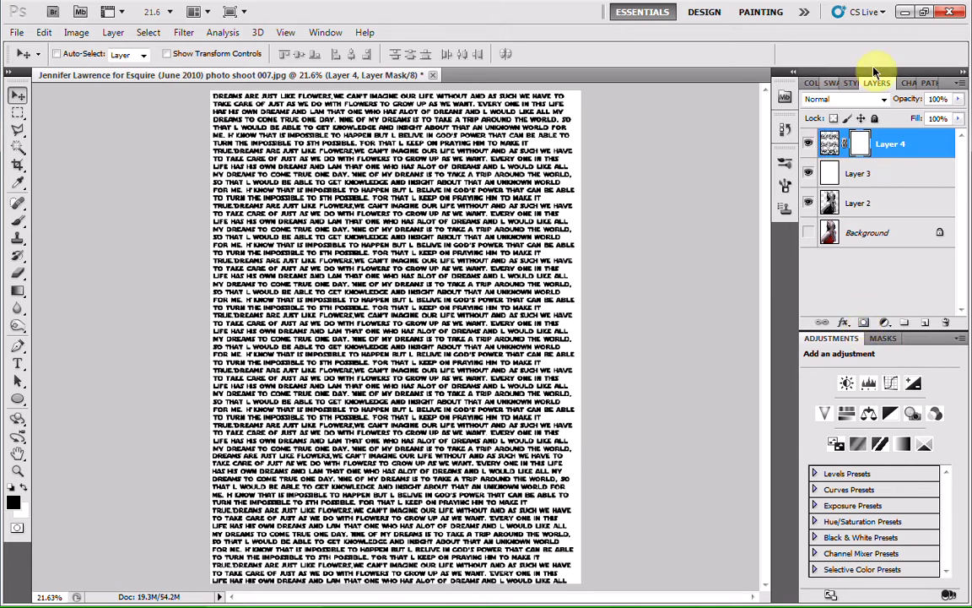
click(809, 145)
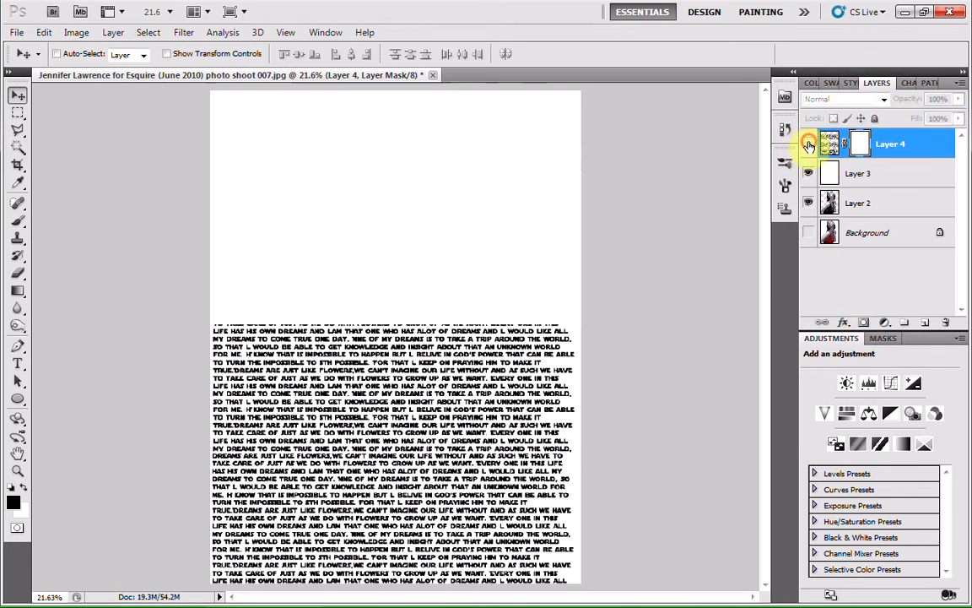
click(809, 173)
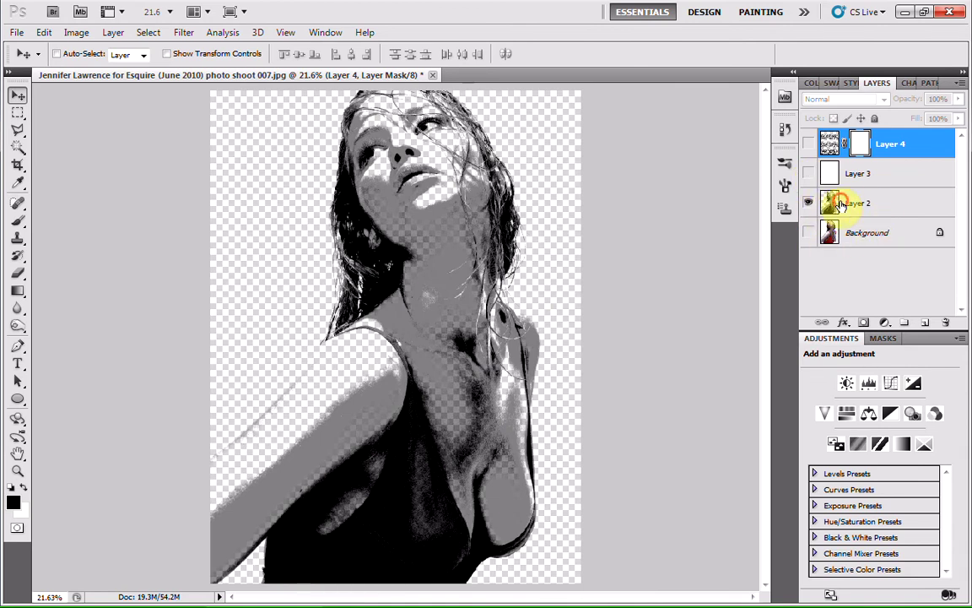
click(842, 205)
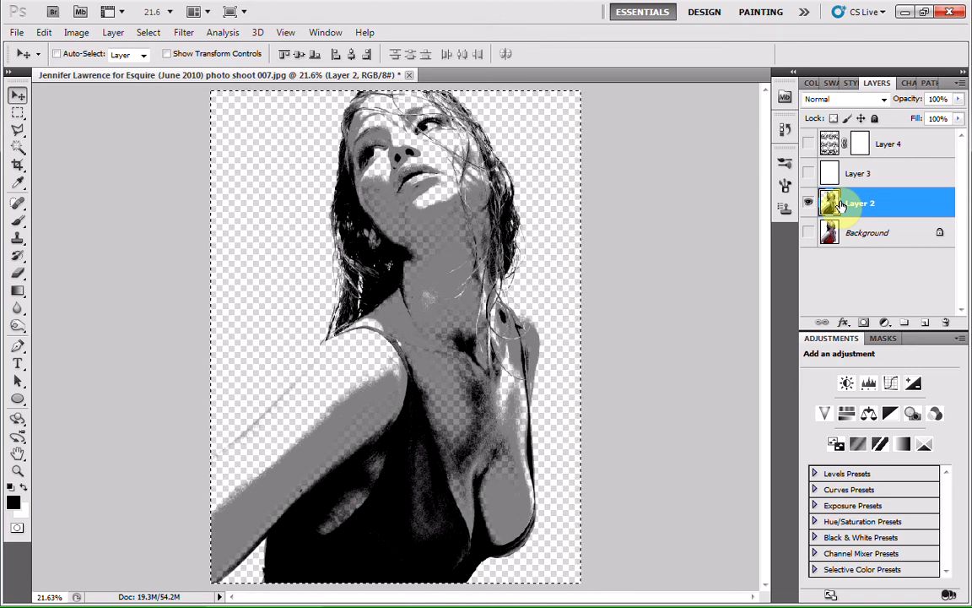
- Show Layers 4 and 3 again, view Layer 4's mask alone, and invert the pasted portrait
click(808, 144)
click(808, 173)
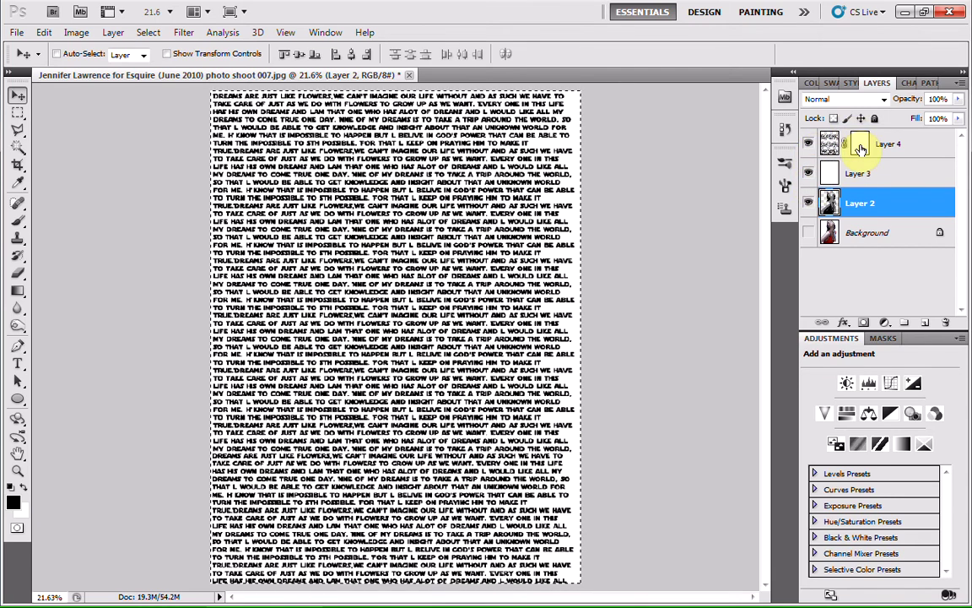
click(860, 148)
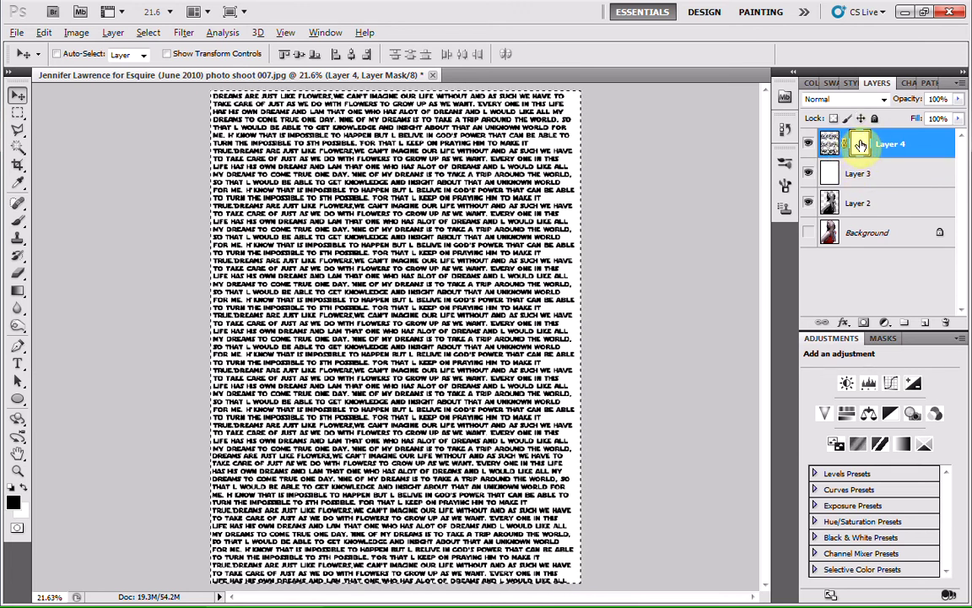
alt+click(860, 145)
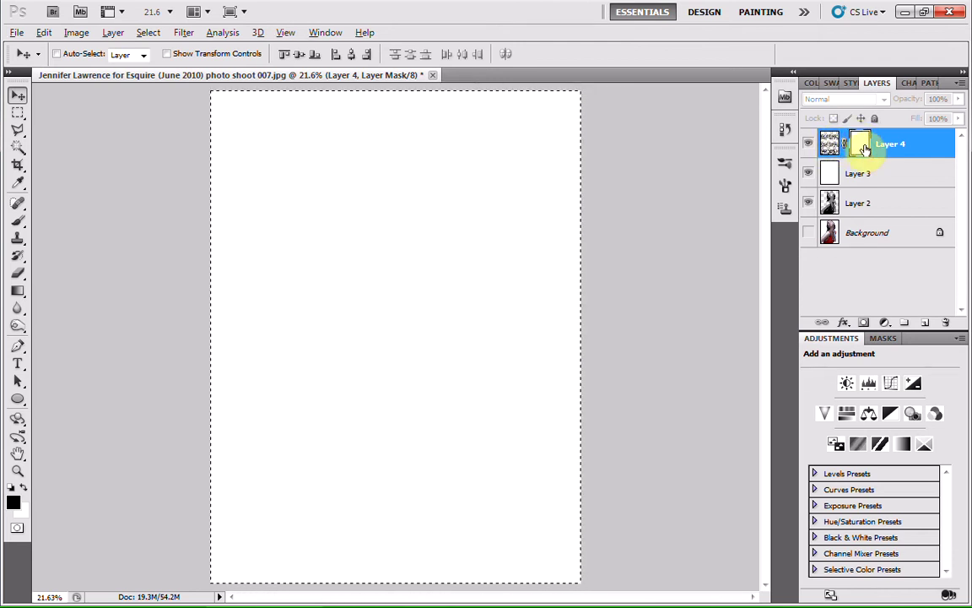
alt+click(861, 145)
alt+click(861, 144)
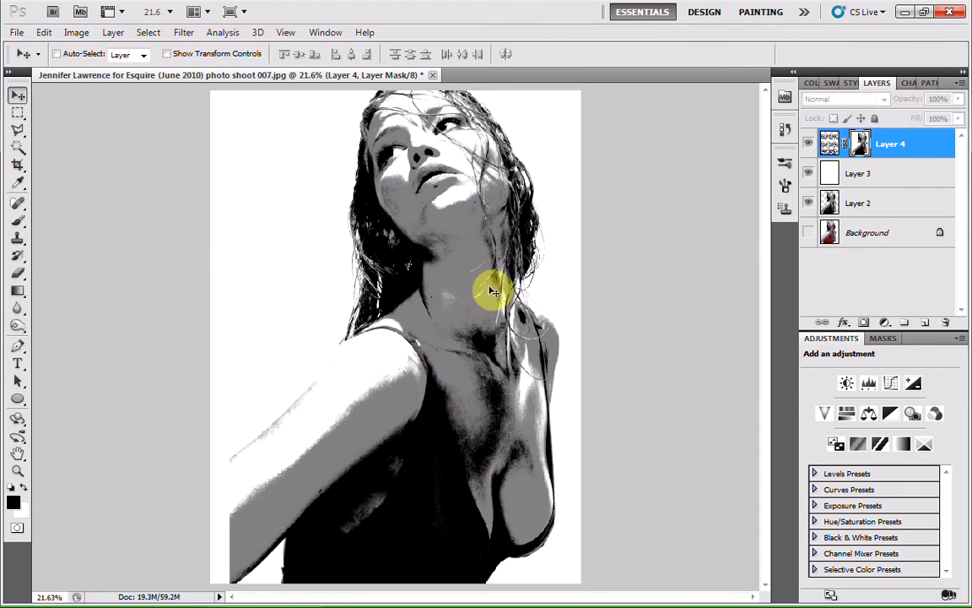
key(ctrl+i)
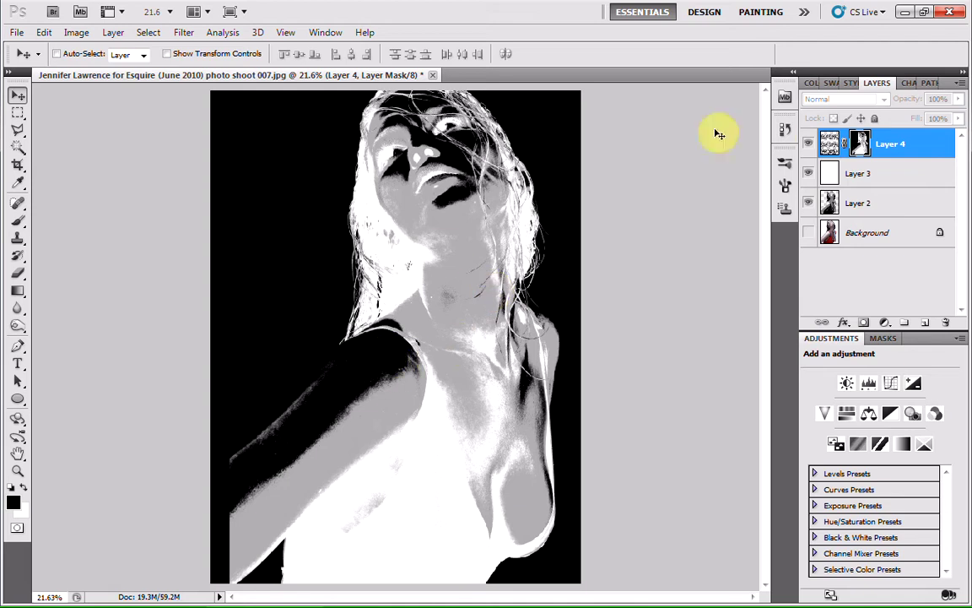
- Select Layer 4's layer thumbnail to show the dreams text shaped into the portrait
click(830, 144)
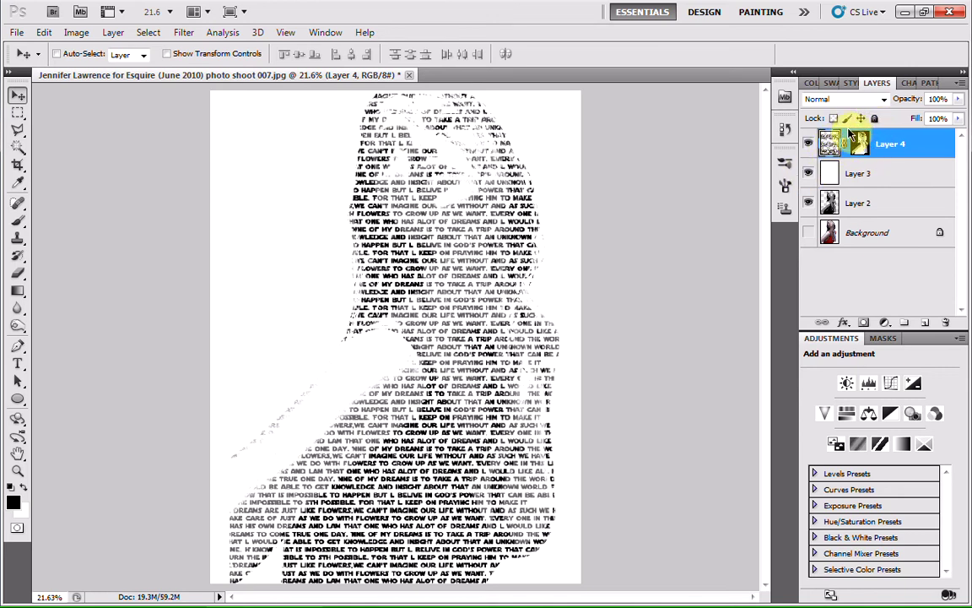
- Toggle Layers 4 and 3 to compare the text portrait over the photo, then re-show white Layer 3
click(808, 145)
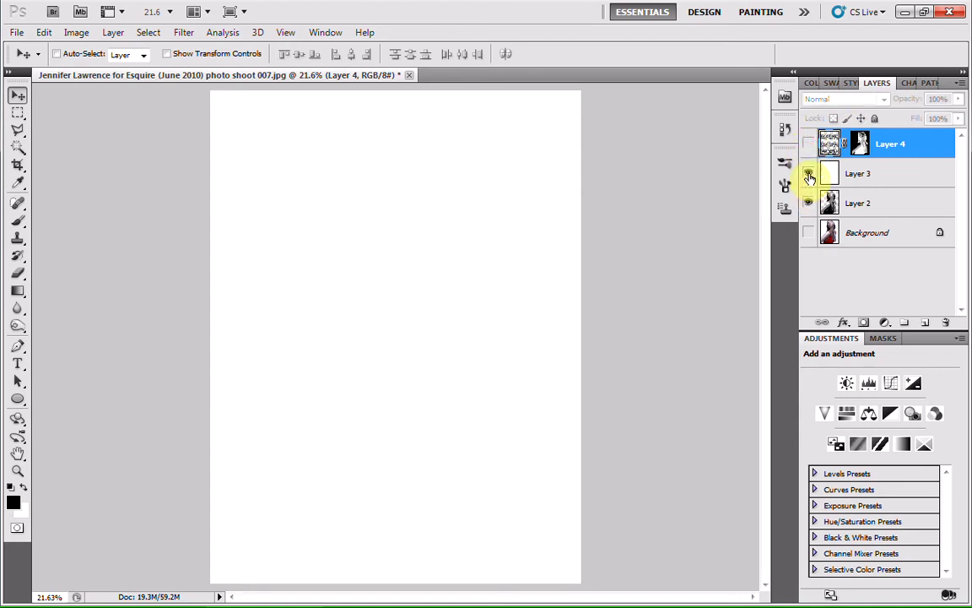
click(808, 173)
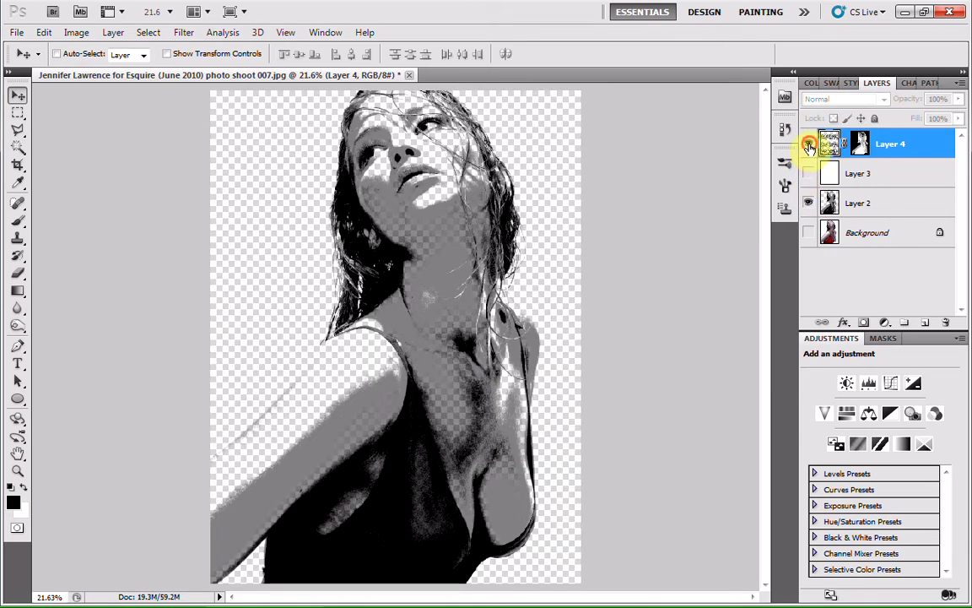
click(808, 143)
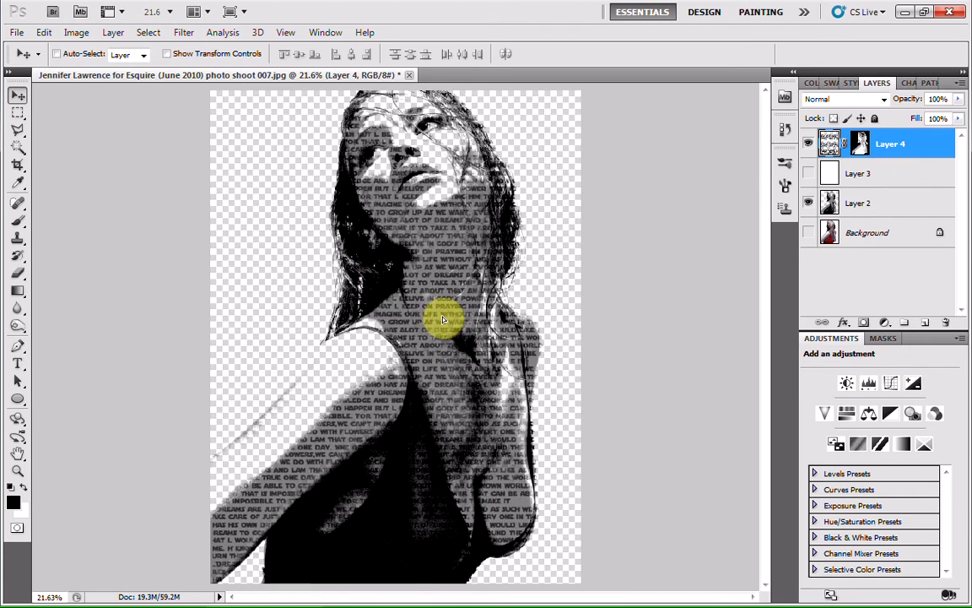
click(668, 149)
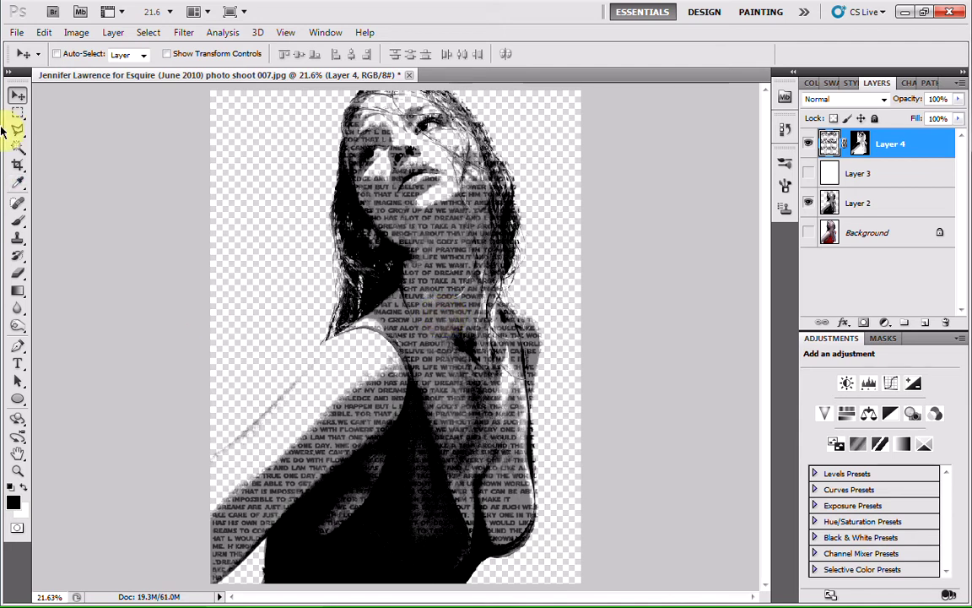
click(808, 173)
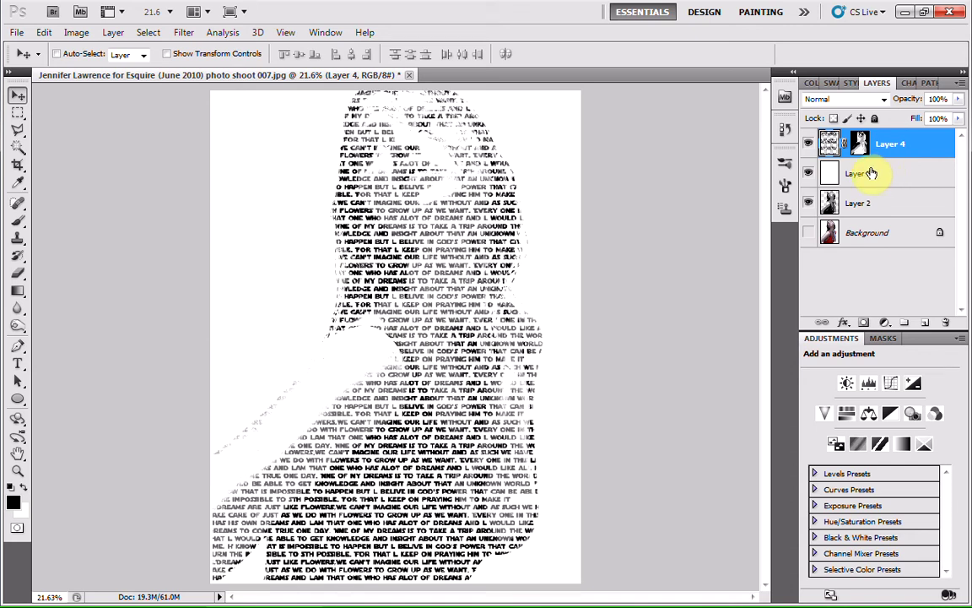
- Give Layer 4 a reversed multicolour Gradient Overlay blended in Screen mode
click(848, 324)
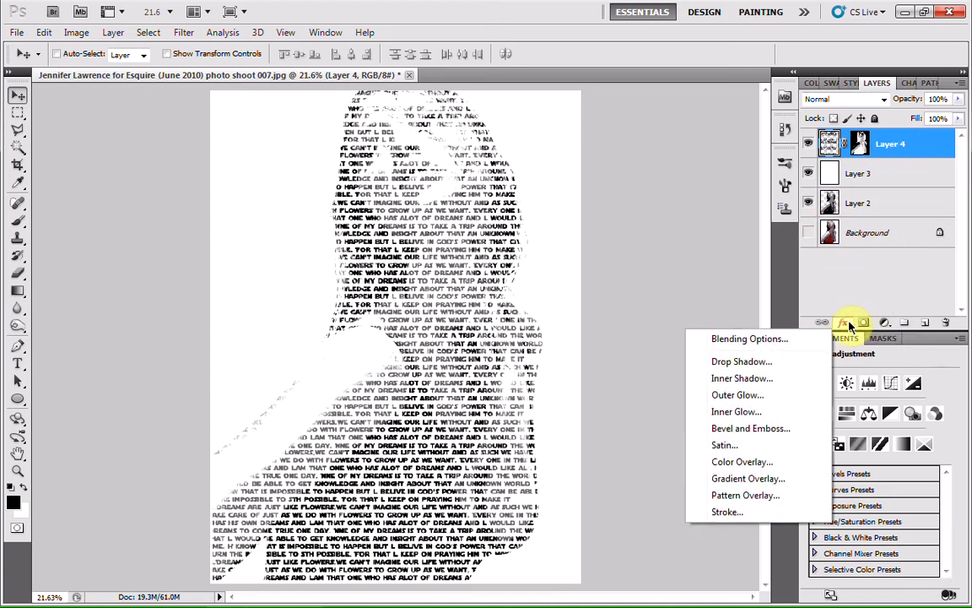
click(771, 480)
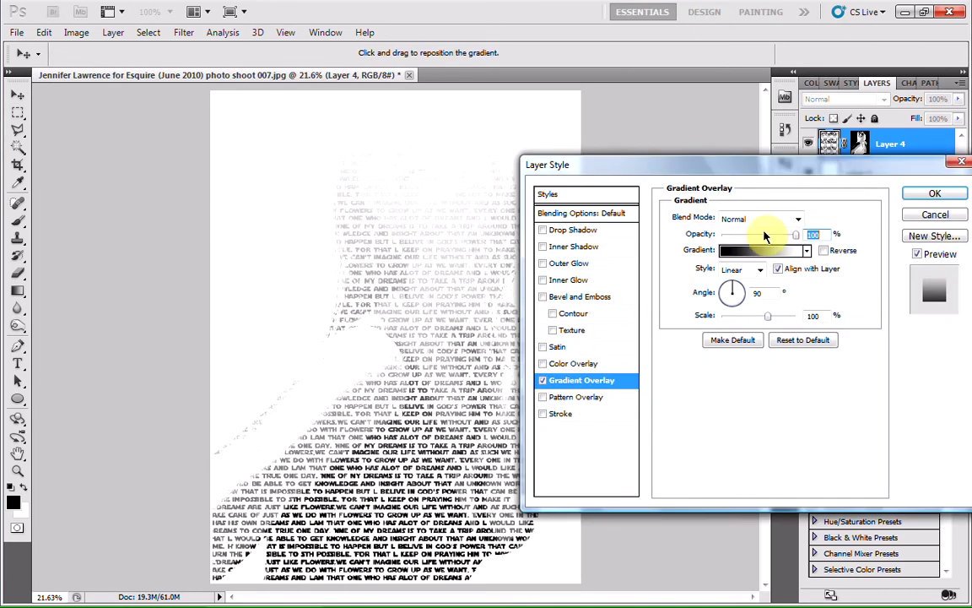
click(805, 250)
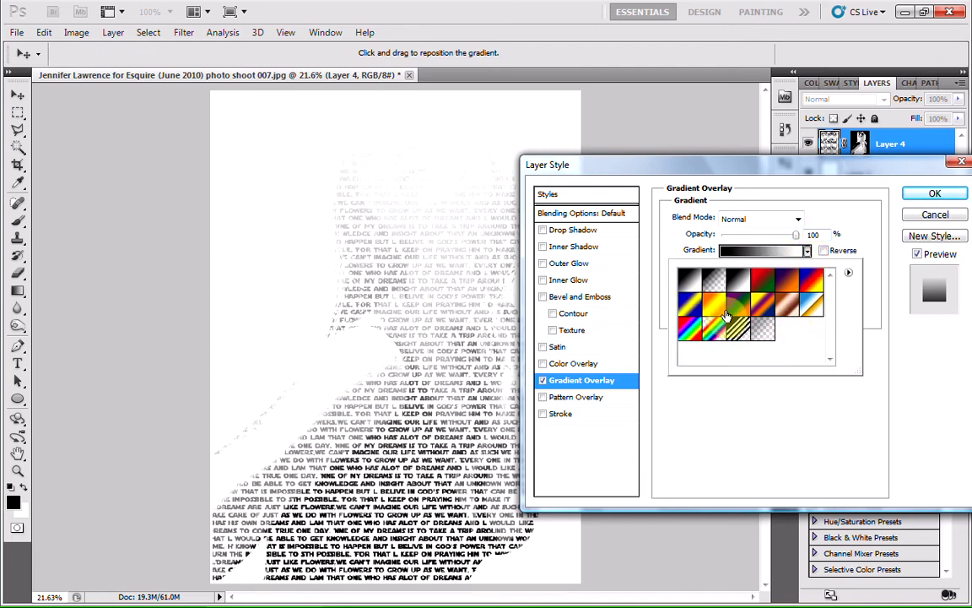
click(809, 293)
click(823, 251)
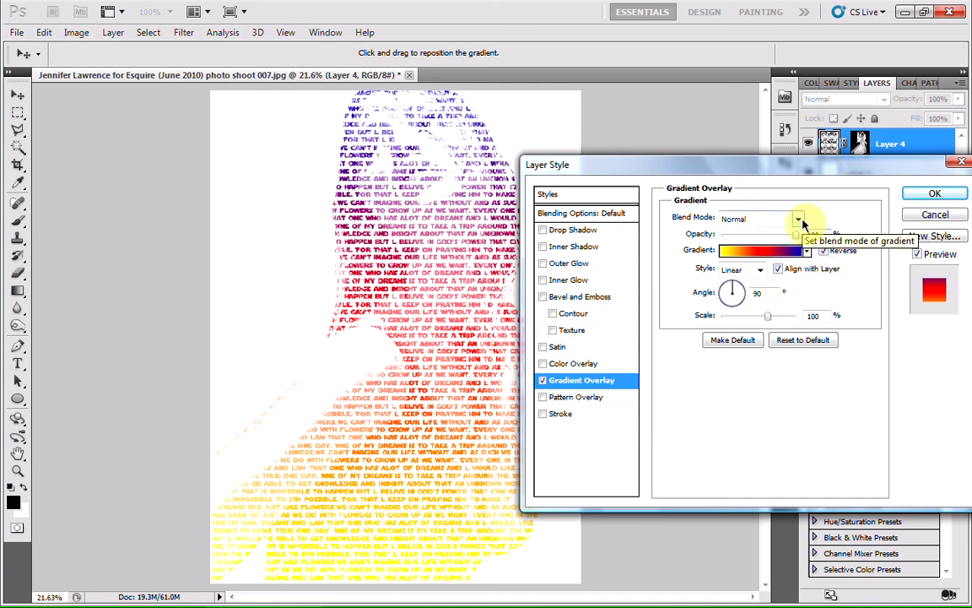
click(800, 220)
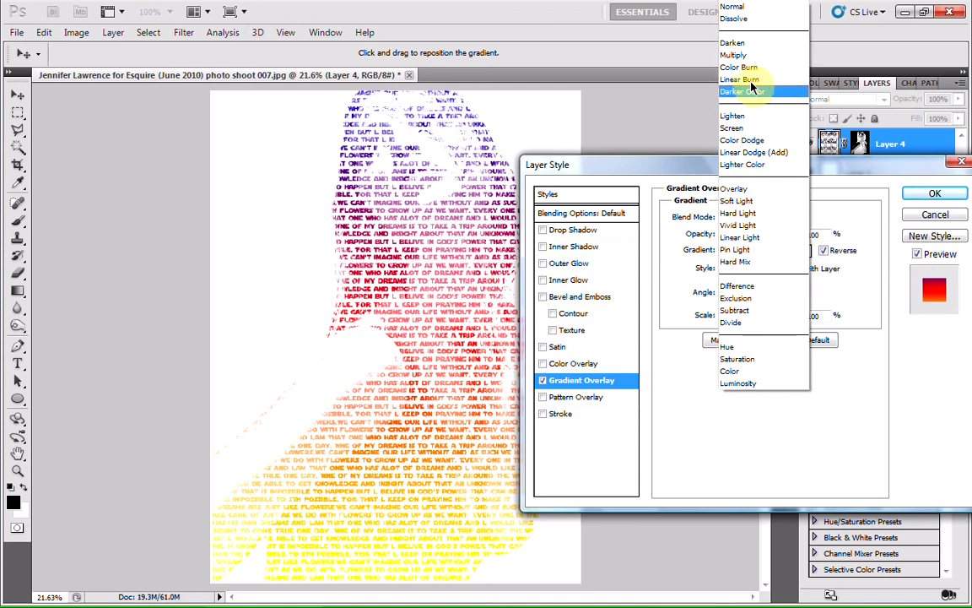
click(769, 133)
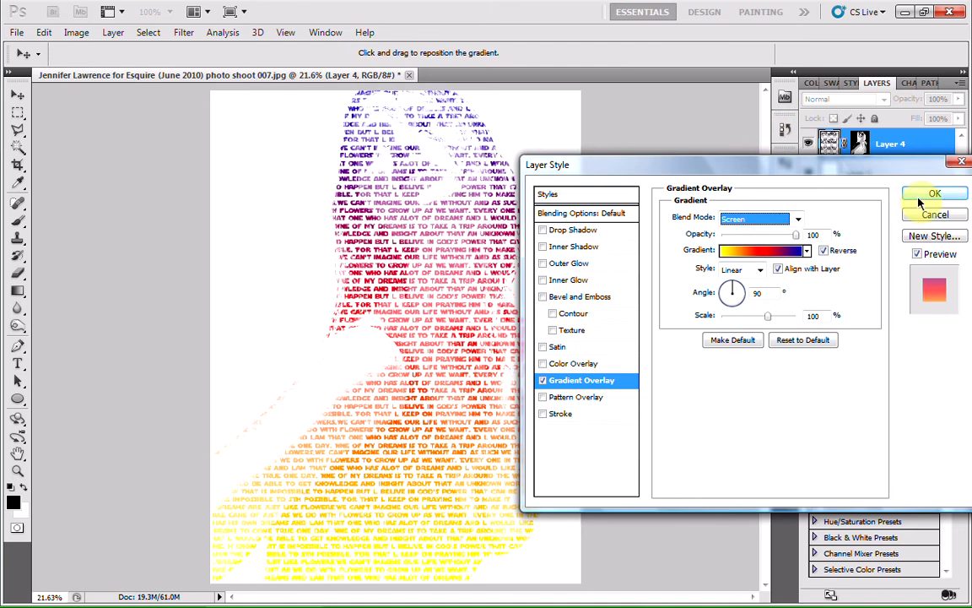
click(924, 193)
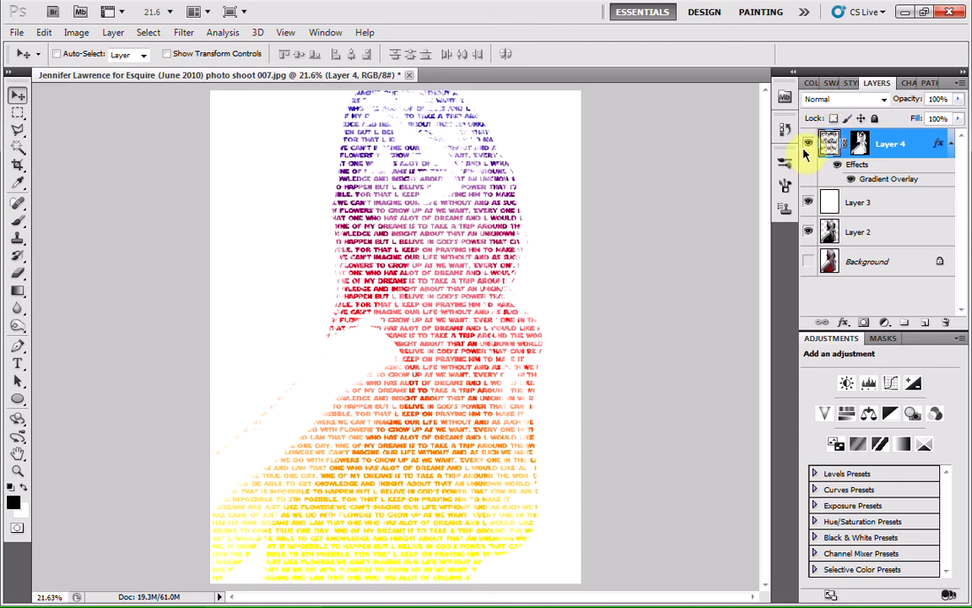
- Pick the 60 px round brush, set 0% hardness, and enlarge it to 1000 px
click(18, 219)
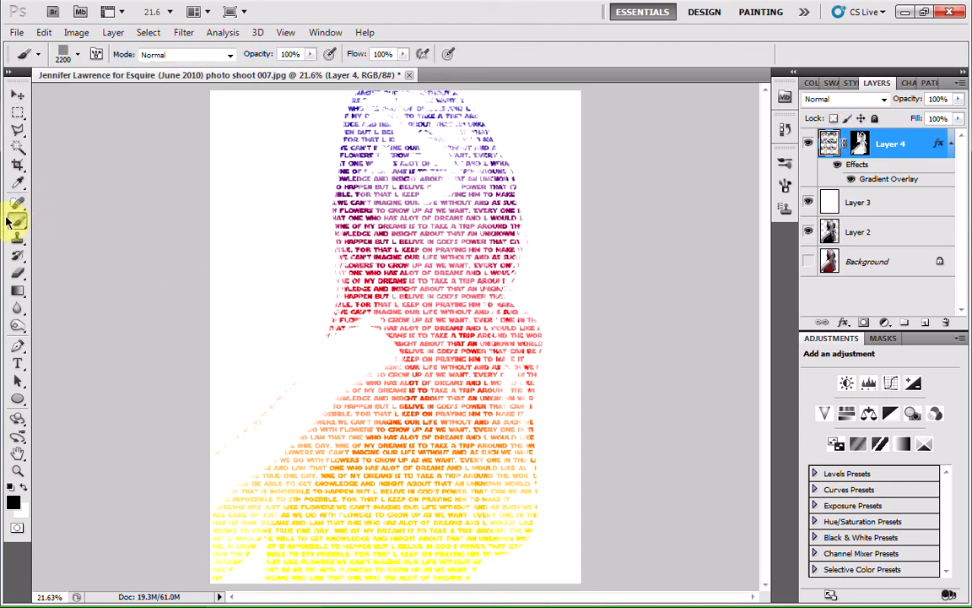
click(76, 54)
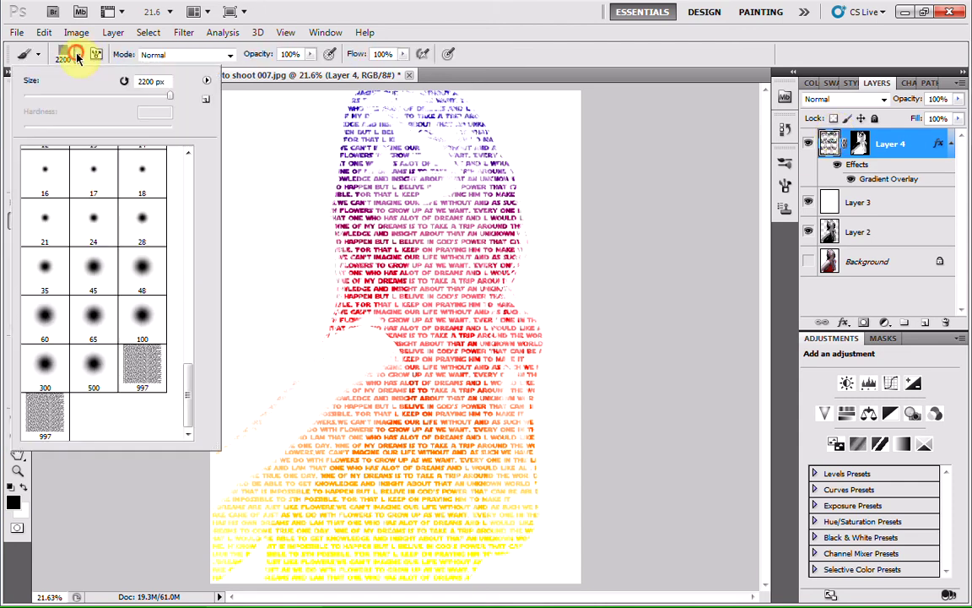
mouse_move(191, 322)
mouse_down()
mouse_move(187, 433)
mouse_move(187, 213)
mouse_move(187, 323)
mouse_up()
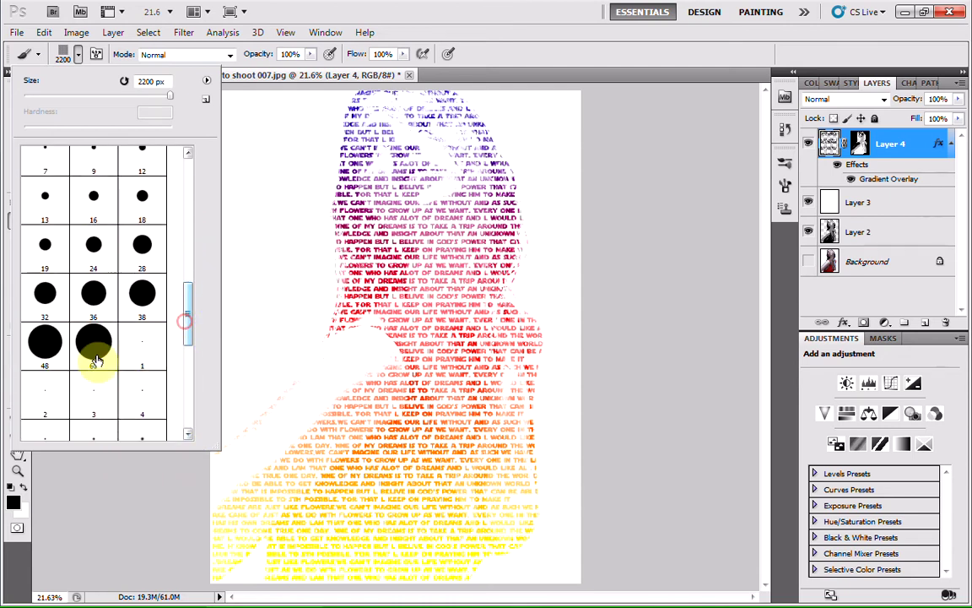
click(91, 343)
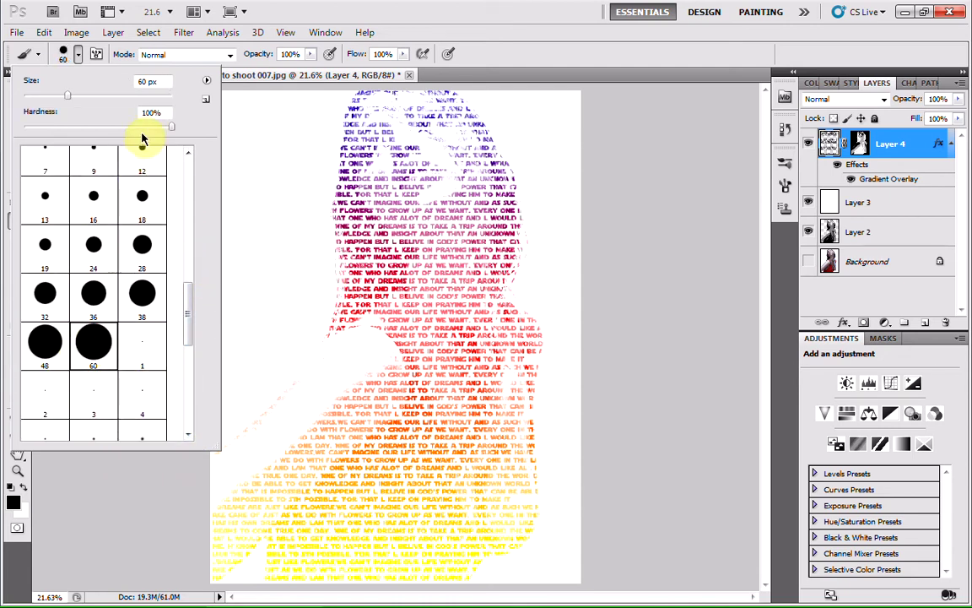
drag(173, 127, 13, 119)
drag(70, 96, 140, 94)
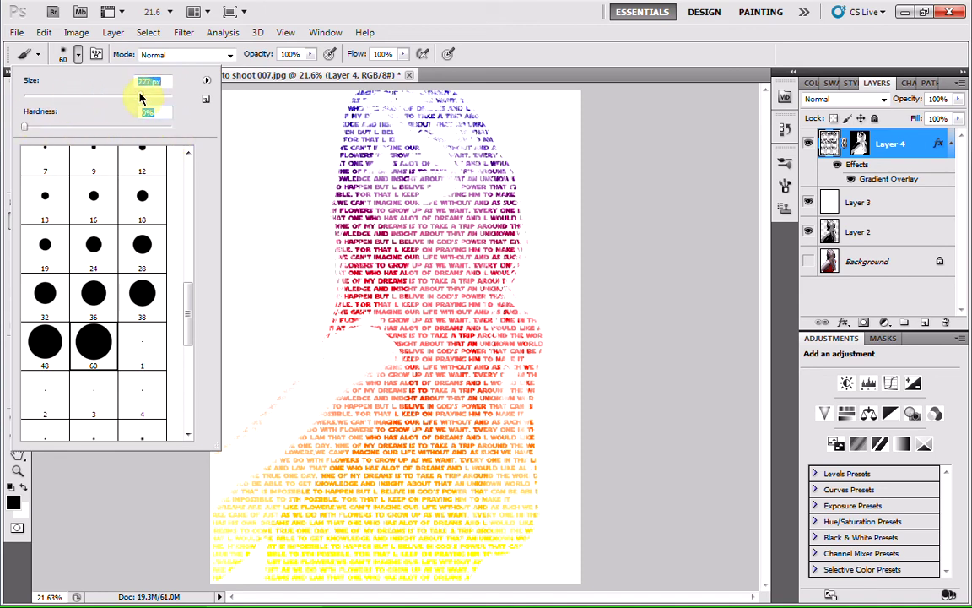
click(300, 5)
key(bracketright)
key(bracketright)
key(bracketright)
key(bracketright)
key(bracketright)
key(bracketright)
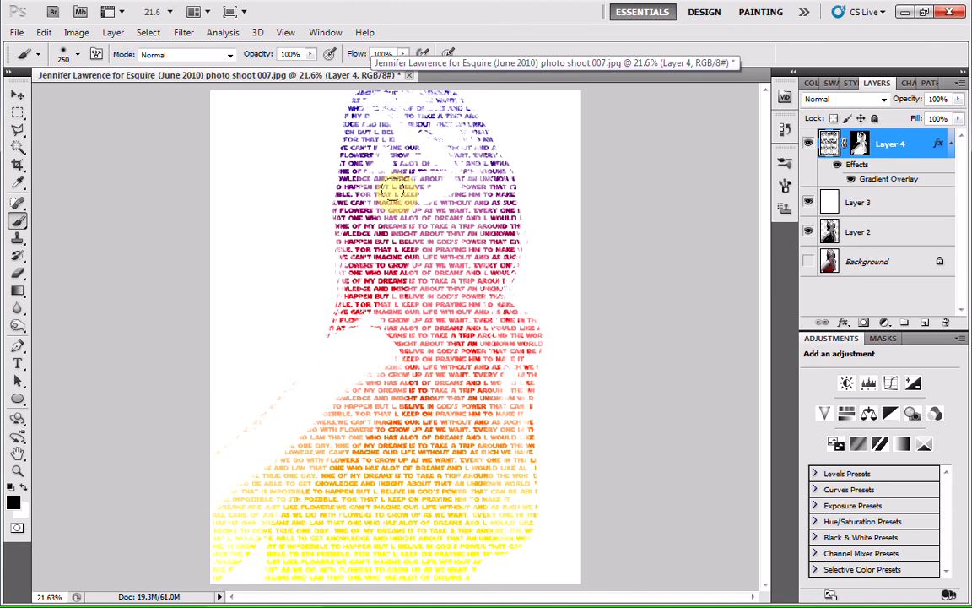
key(bracketright)
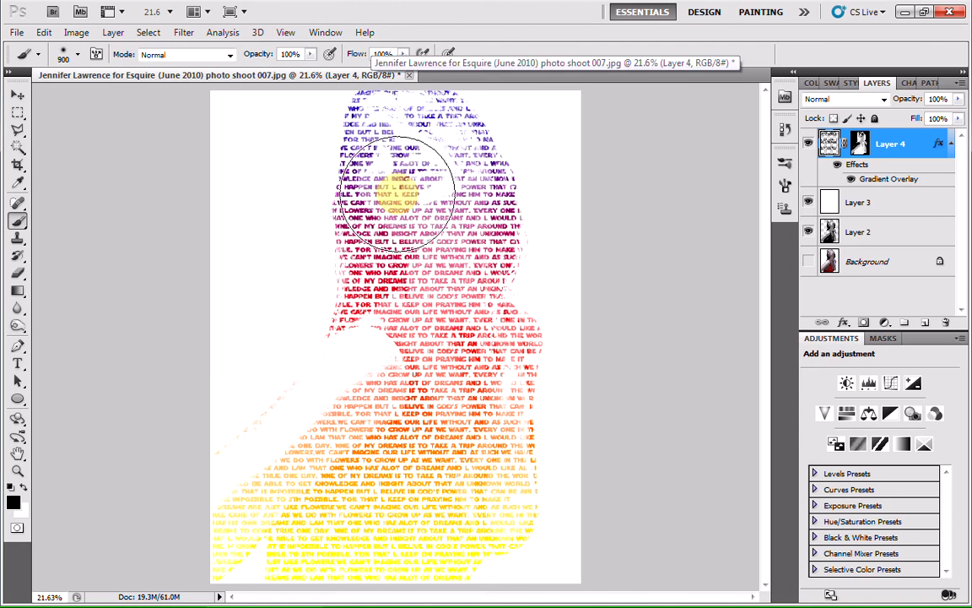
key(bracketright)
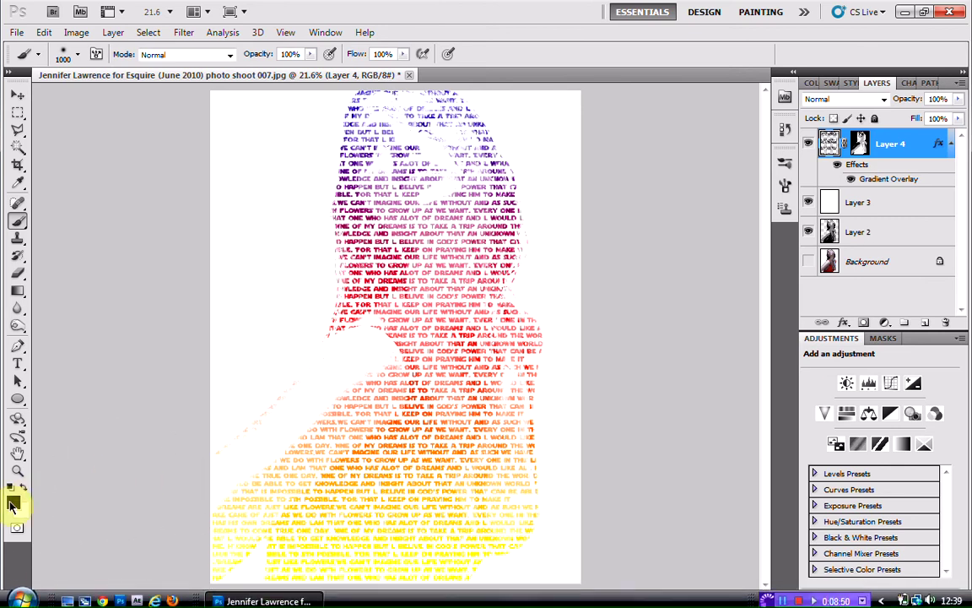
- Set brush opacity to 29% and paint broad soft strokes over the face and figure at 1600 px
click(312, 55)
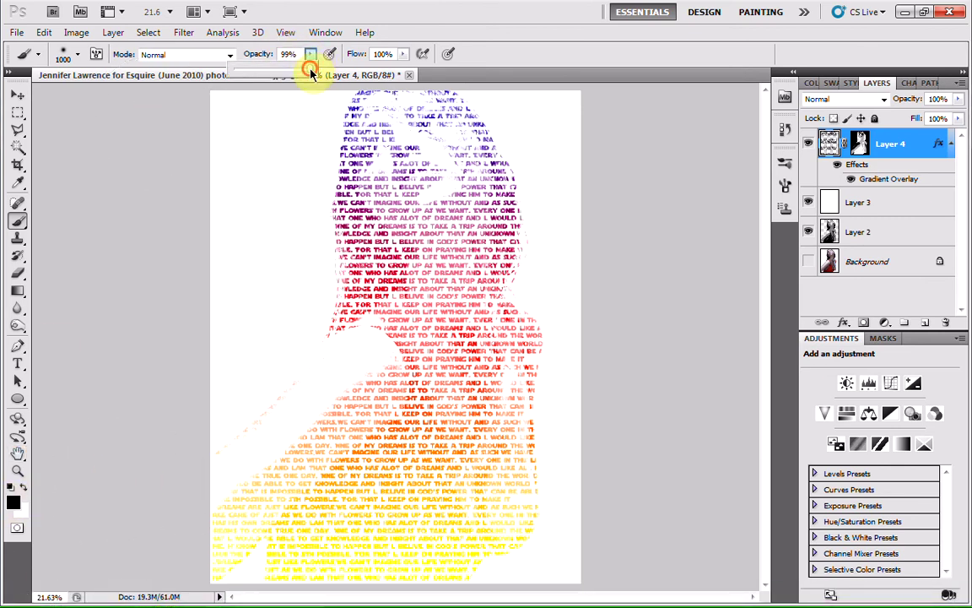
click(257, 74)
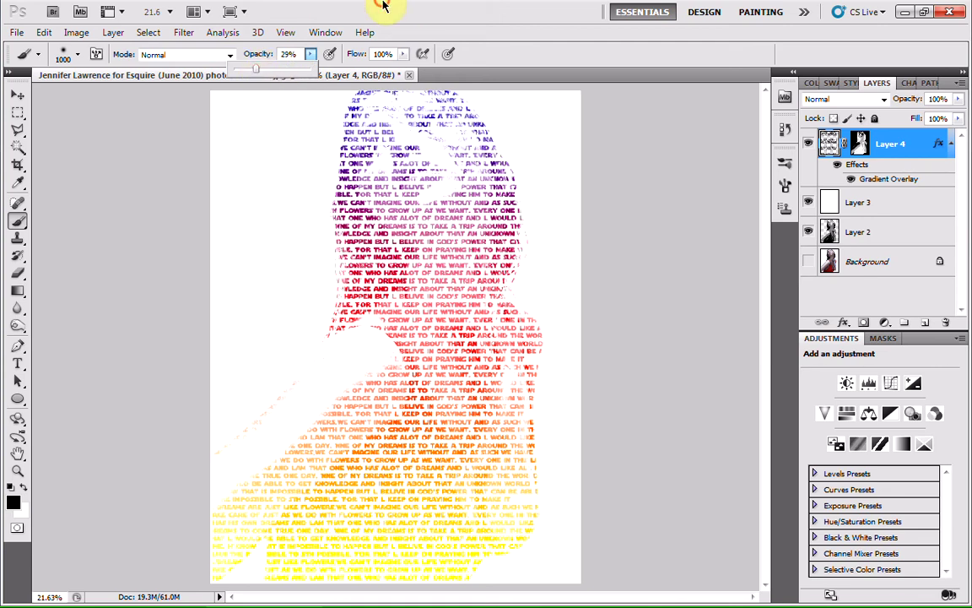
drag(405, 226, 418, 207)
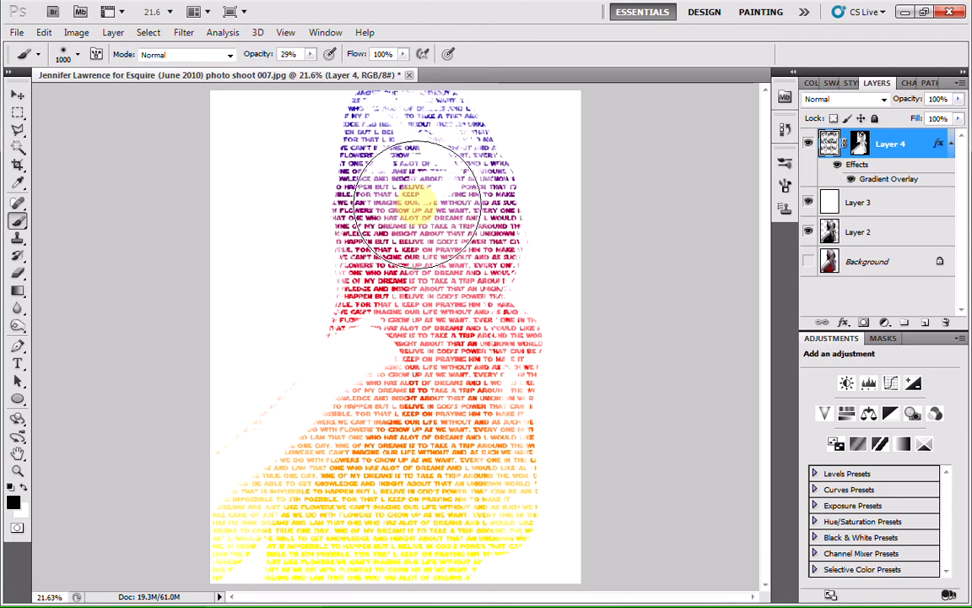
key(bracketright)
key(bracketright)
key(bracketright)
key(bracketright)
key(bracketright)
key(bracketright)
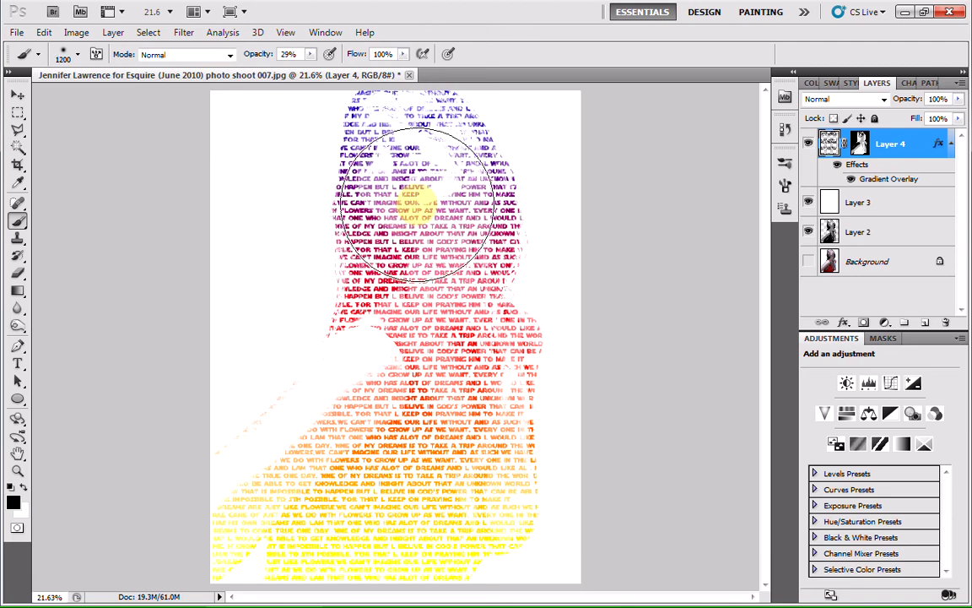
mouse_move(418, 202)
mouse_down()
mouse_move(408, 118)
mouse_move(361, 185)
mouse_move(420, 245)
mouse_move(434, 321)
mouse_move(461, 371)
mouse_move(460, 488)
mouse_move(365, 548)
mouse_up()
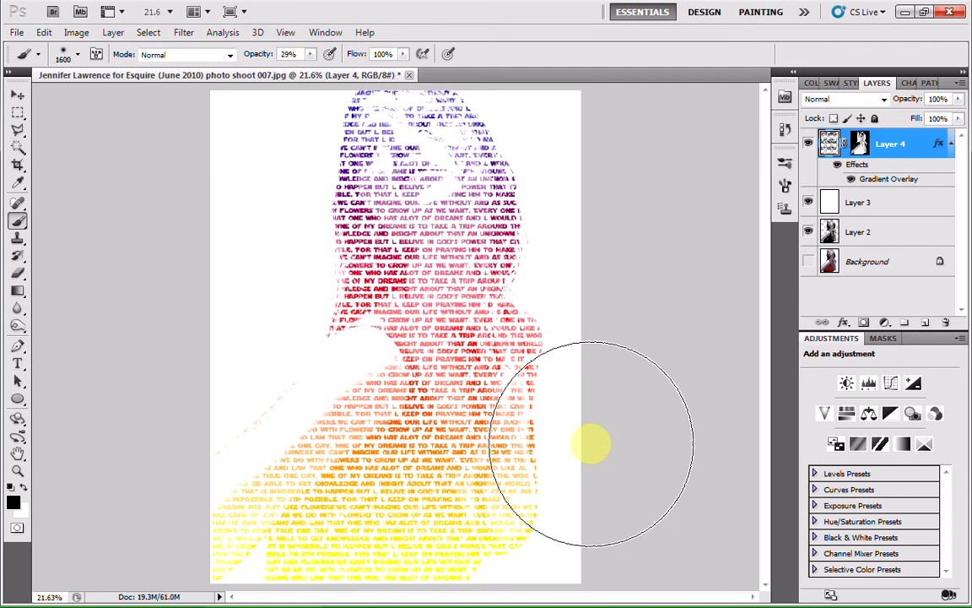
mouse_move(593, 432)
mouse_down()
mouse_move(469, 384)
mouse_move(431, 307)
mouse_move(429, 260)
mouse_up()
- Shrink the brush to 200 px and lighten the top of the head and the figure's left edge
key(bracketleft)
key(bracketleft)
key(bracketleft)
key(bracketleft)
key(bracketleft)
key(bracketleft)
key(bracketleft)
key(bracketleft)
key(bracketleft)
key(bracketleft)
key(bracketleft)
key(bracketleft)
key(bracketleft)
key(bracketleft)
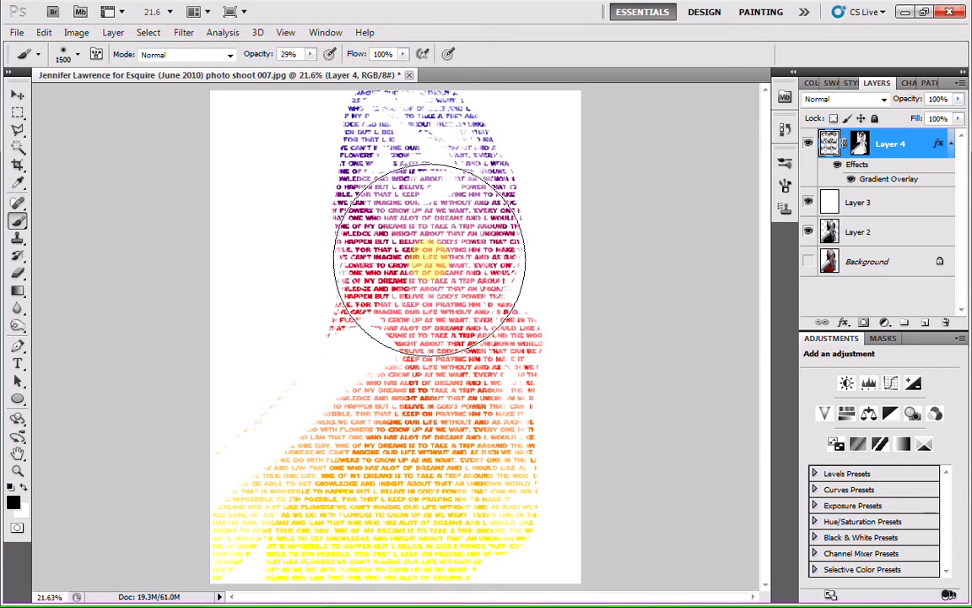
key(bracketleft)
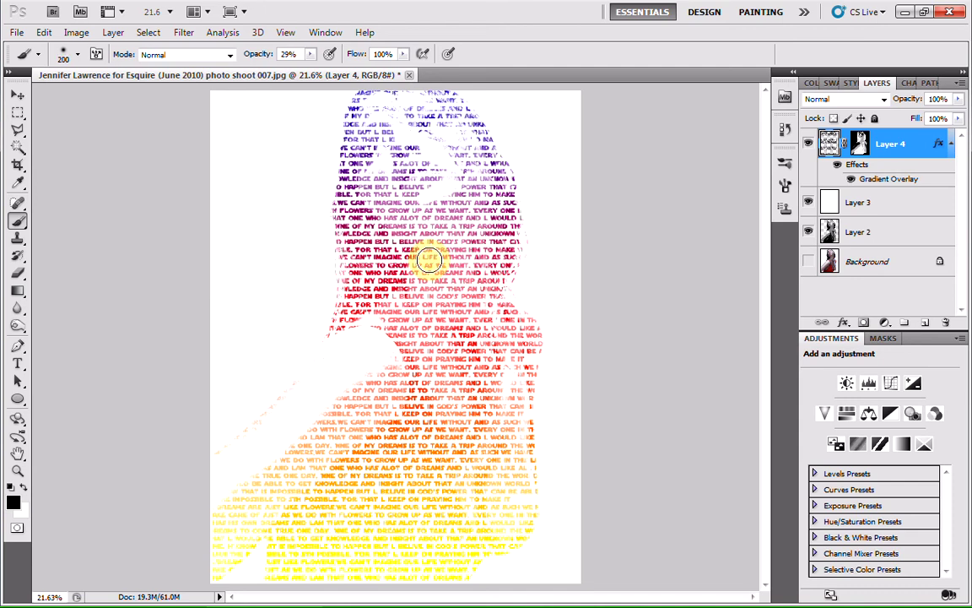
mouse_move(381, 135)
mouse_down()
mouse_move(346, 161)
mouse_move(371, 148)
mouse_move(359, 150)
mouse_up()
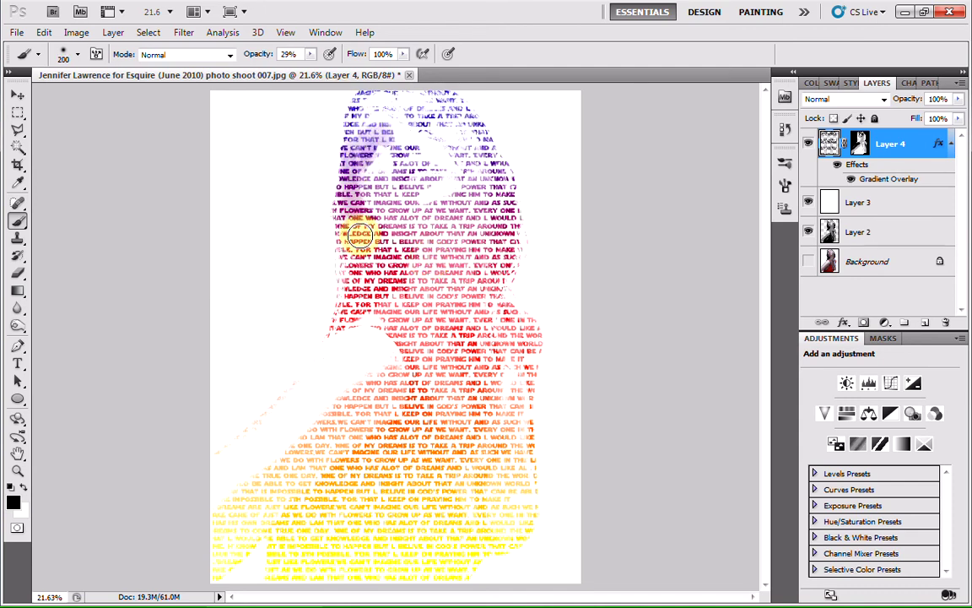
mouse_move(345, 342)
mouse_down()
mouse_move(394, 265)
mouse_move(361, 220)
mouse_move(350, 125)
mouse_up()
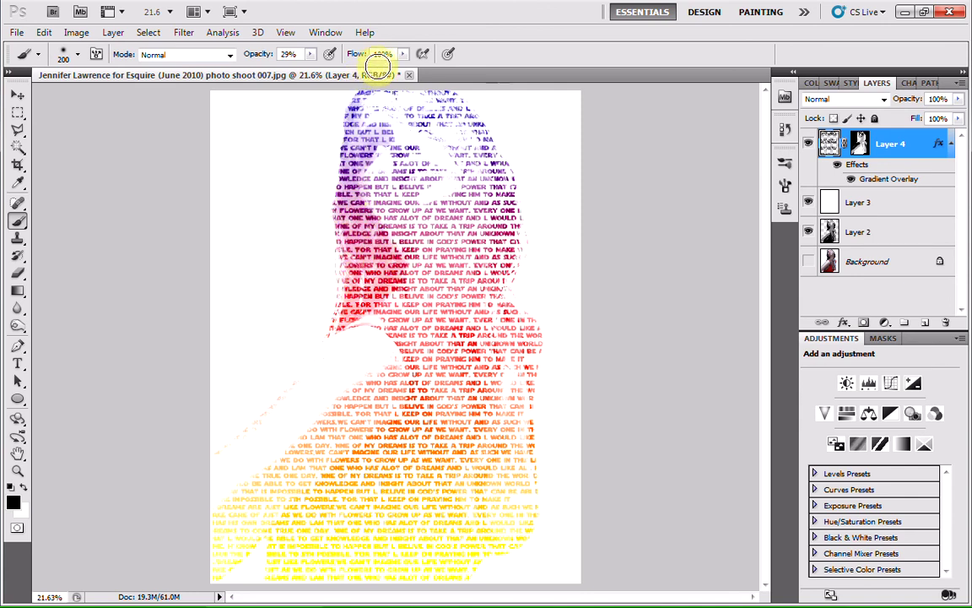
mouse_move(425, 119)
mouse_down()
mouse_move(450, 103)
mouse_move(436, 93)
mouse_move(492, 168)
mouse_move(479, 140)
mouse_move(512, 217)
mouse_move(503, 256)
mouse_move(511, 298)
mouse_move(510, 217)
mouse_move(493, 148)
mouse_move(428, 168)
mouse_move(402, 145)
mouse_move(401, 158)
mouse_move(410, 150)
mouse_move(444, 173)
mouse_move(402, 180)
mouse_move(397, 188)
mouse_move(437, 176)
mouse_move(396, 187)
mouse_move(363, 224)
mouse_move(361, 250)
mouse_up()
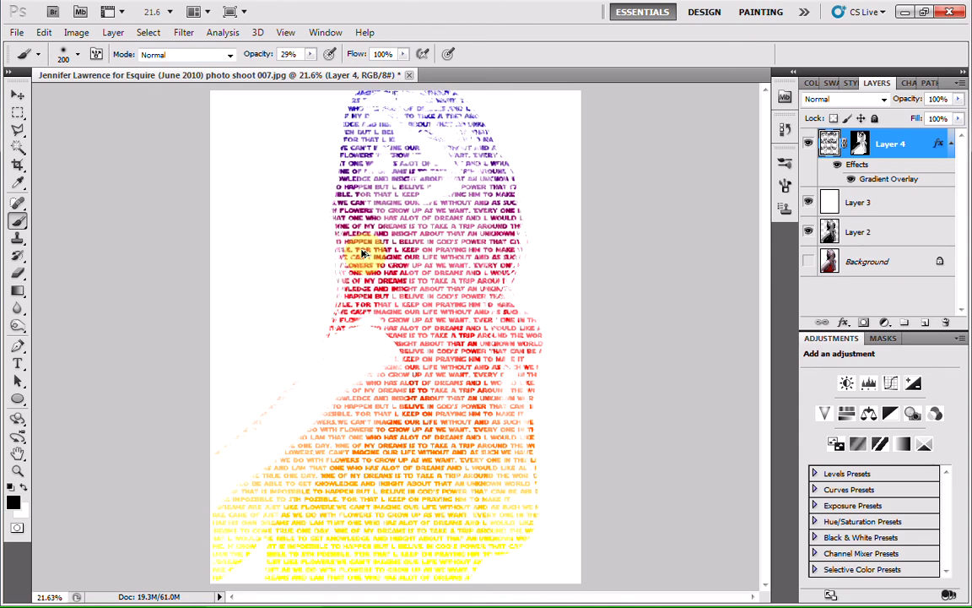
- Undo and redo the last edit, then paint faded 1600 px strokes from head to chest
key(ctrl+z)
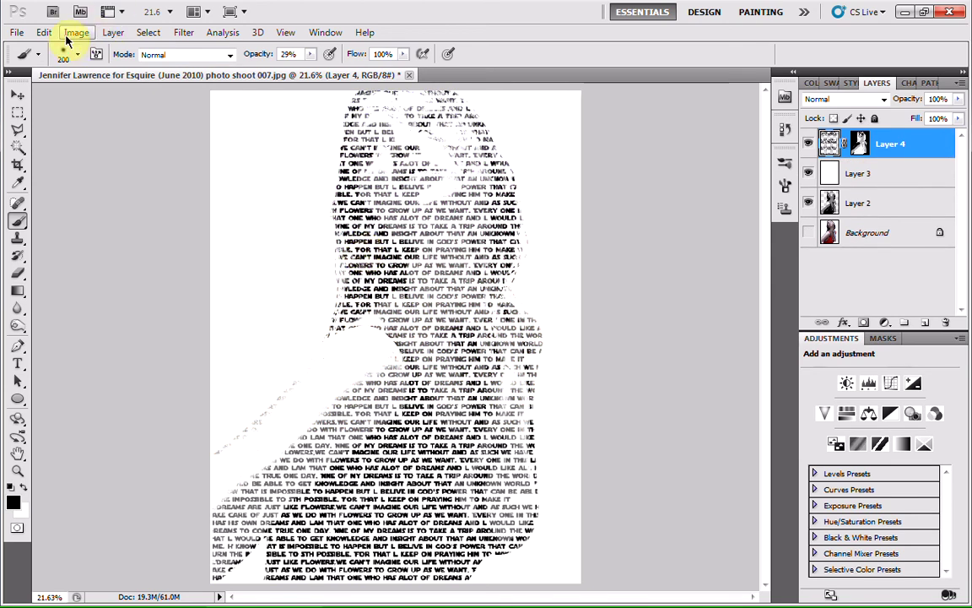
click(47, 33)
click(71, 62)
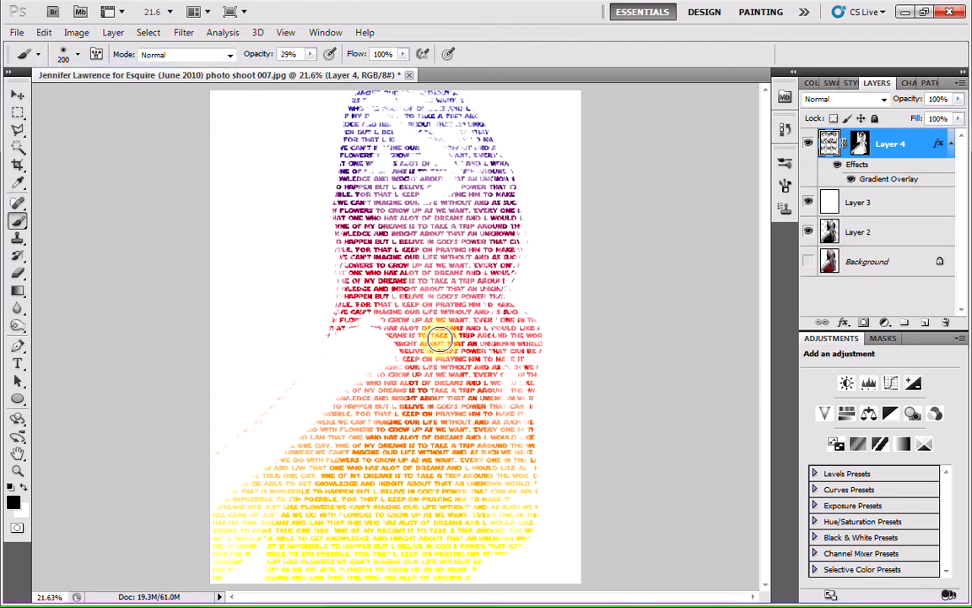
key(bracketright)
key(bracketright)
key(bracketright)
key(bracketright)
key(bracketright)
key(bracketright)
key(bracketright)
key(bracketright)
key(bracketright)
key(bracketright)
key(bracketright)
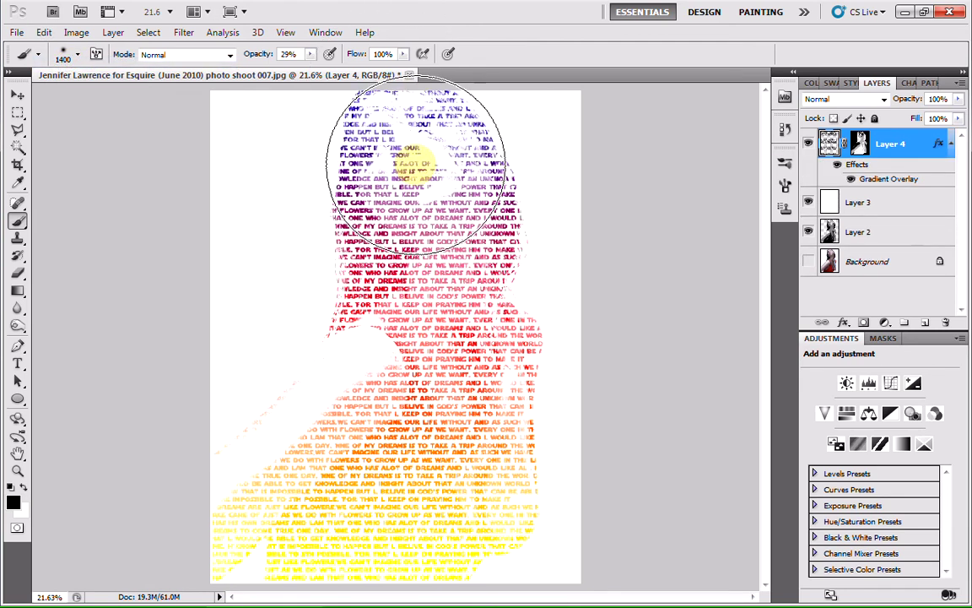
key(bracketright)
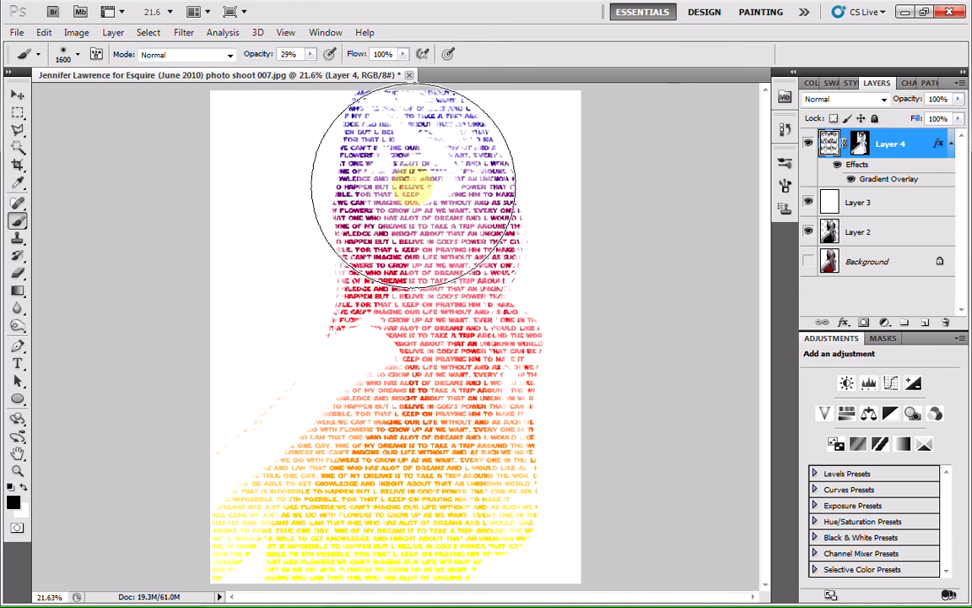
mouse_move(411, 180)
mouse_down()
mouse_move(415, 119)
mouse_move(417, 282)
mouse_move(446, 369)
mouse_move(448, 456)
mouse_move(386, 542)
mouse_move(328, 561)
mouse_up()
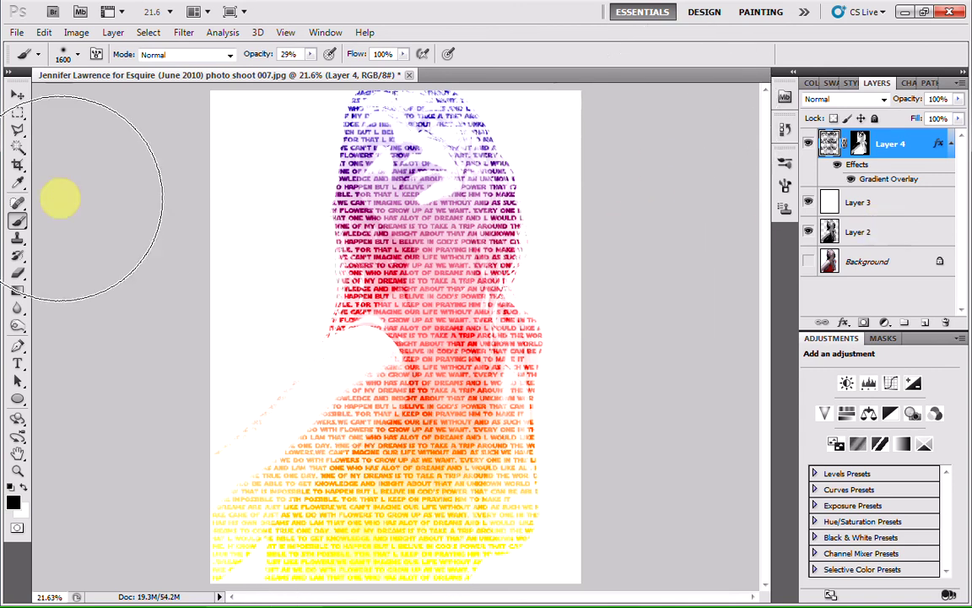
click(16, 95)
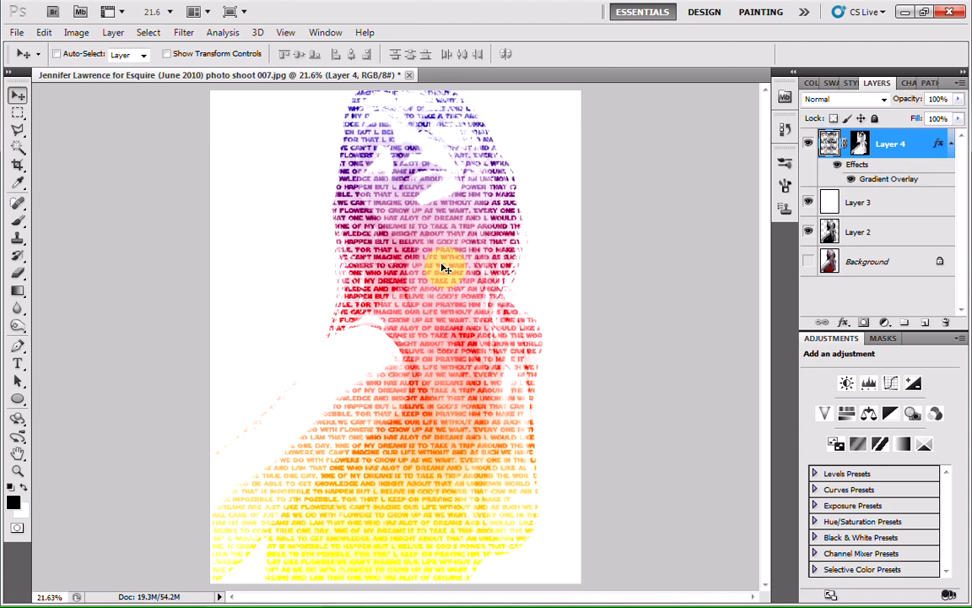